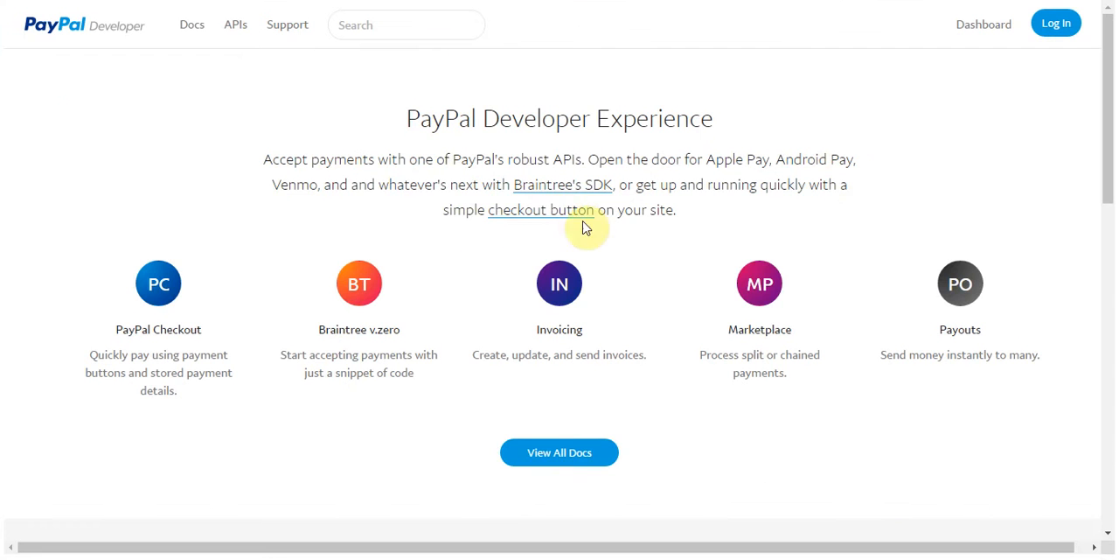
Step: Sign in, reach the Sandbox Test Accounts list and expand the business facilitator account
{"action": "left_click", "coordinate": [1057, 23]}
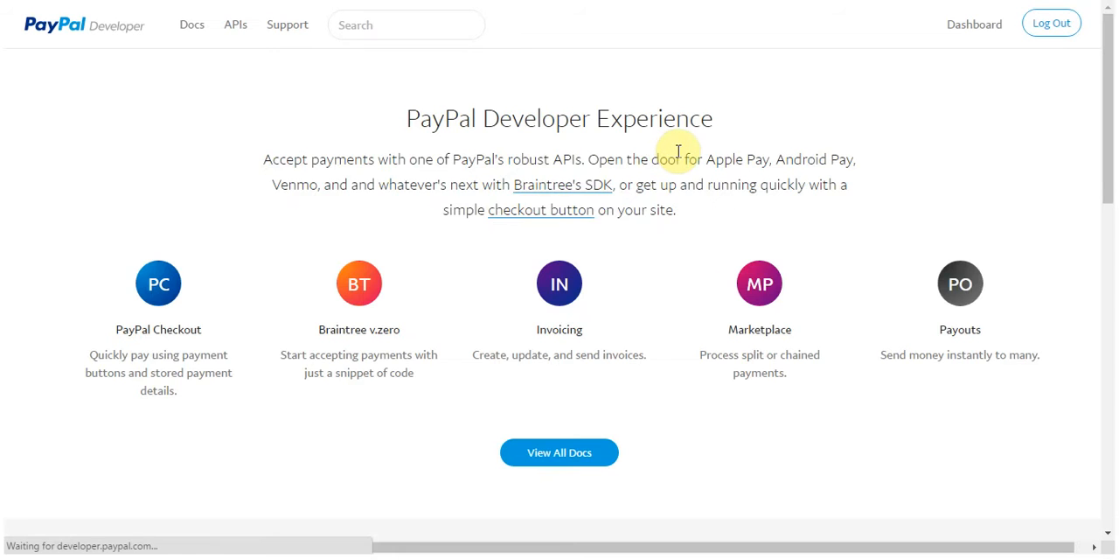
{"action": "left_click", "coordinate": [976, 26]}
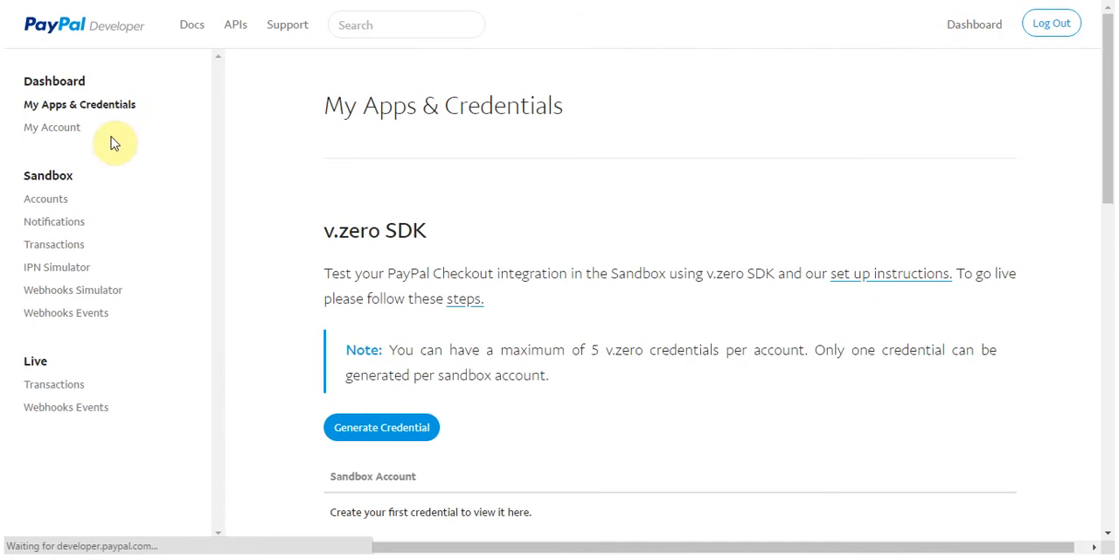
{"action": "left_click", "coordinate": [48, 199]}
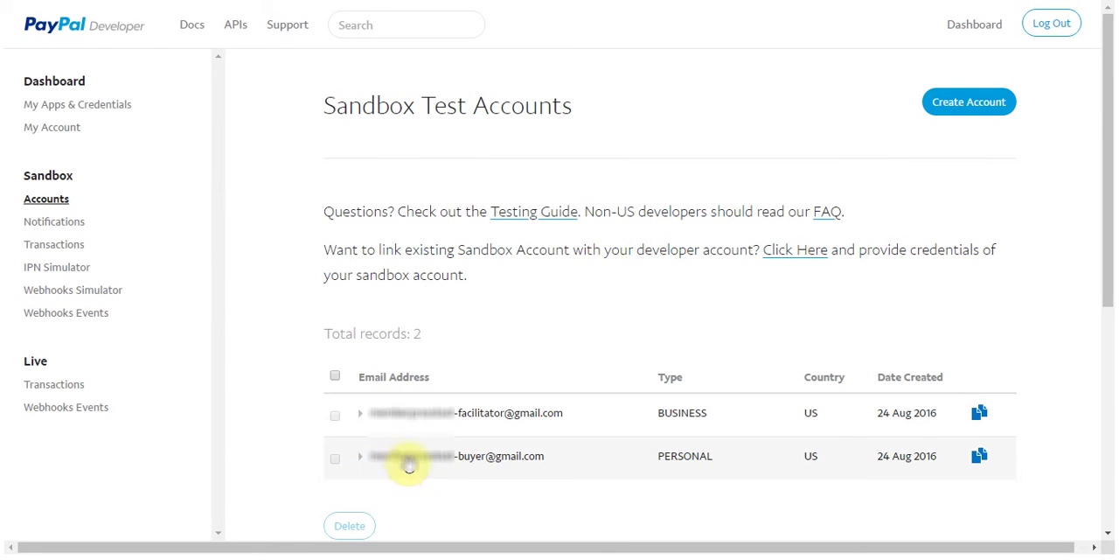
{"action": "left_click", "coordinate": [362, 413]}
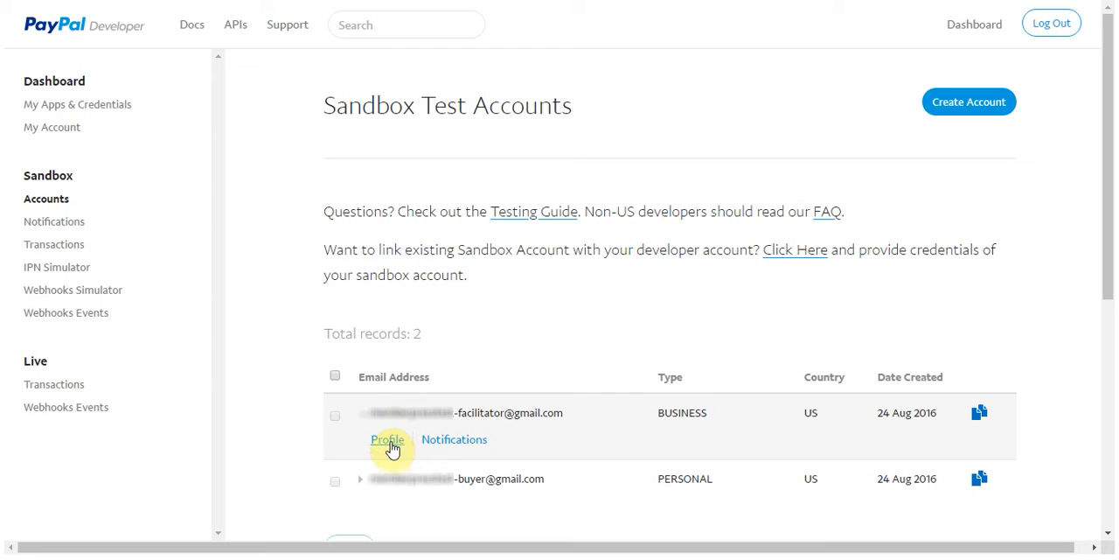
Step: Save a new pasted password in the facilitator account's profile and close the details
{"action": "left_click", "coordinate": [389, 440]}
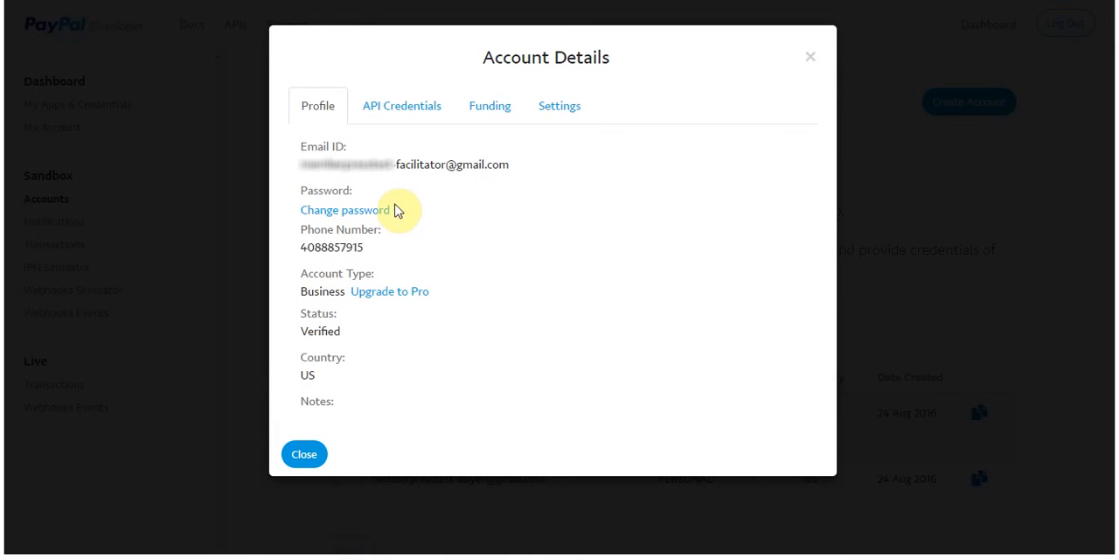
{"action": "left_click", "coordinate": [355, 210]}
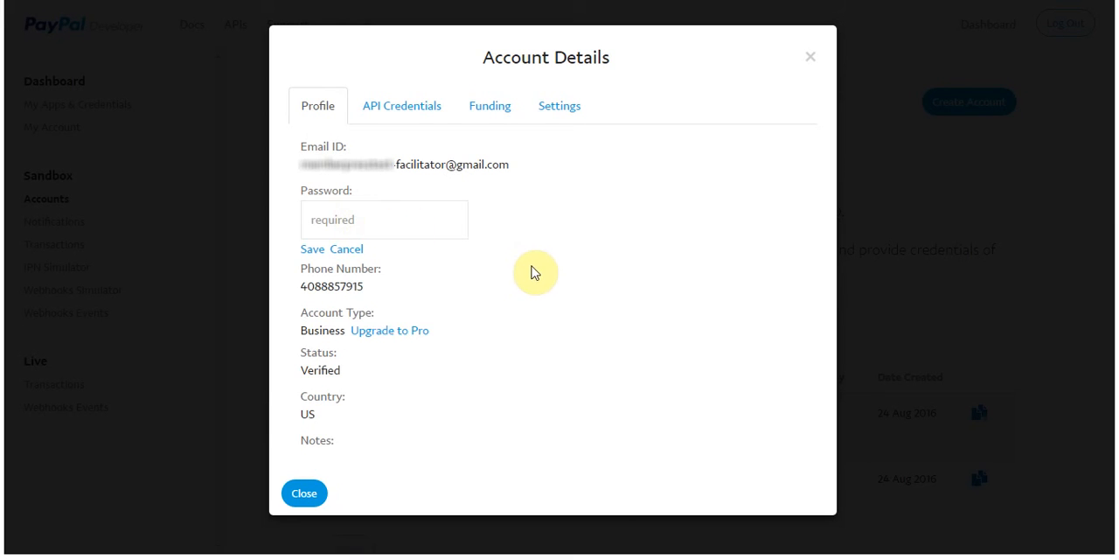
{"action": "key", "text": "ctrl+v"}
{"action": "left_click", "coordinate": [312, 249]}
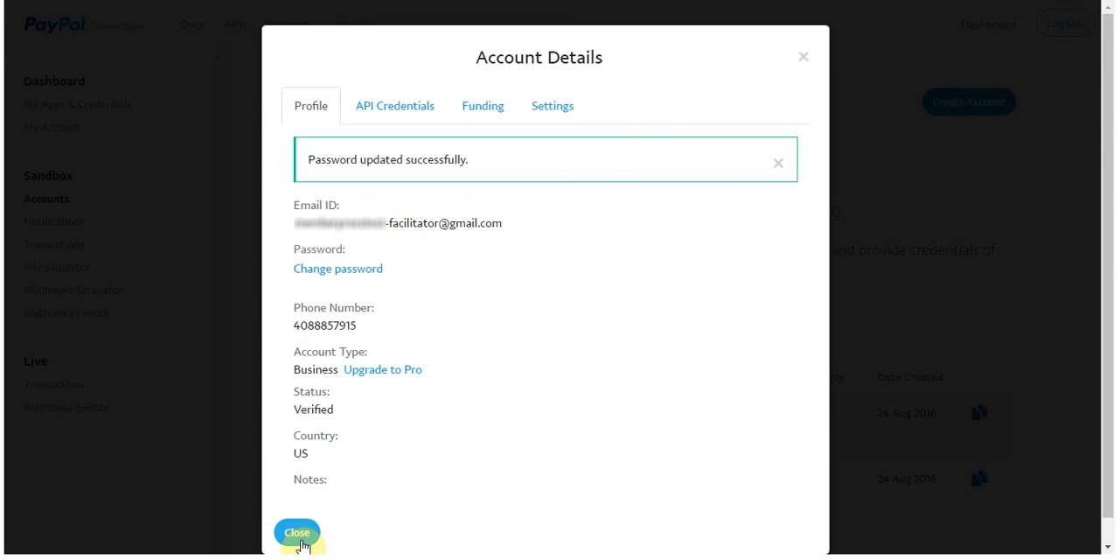
{"action": "left_click", "coordinate": [298, 532]}
{"action": "scroll", "coordinate": [492, 287], "scroll_direction": "down", "scroll_amount": 2}
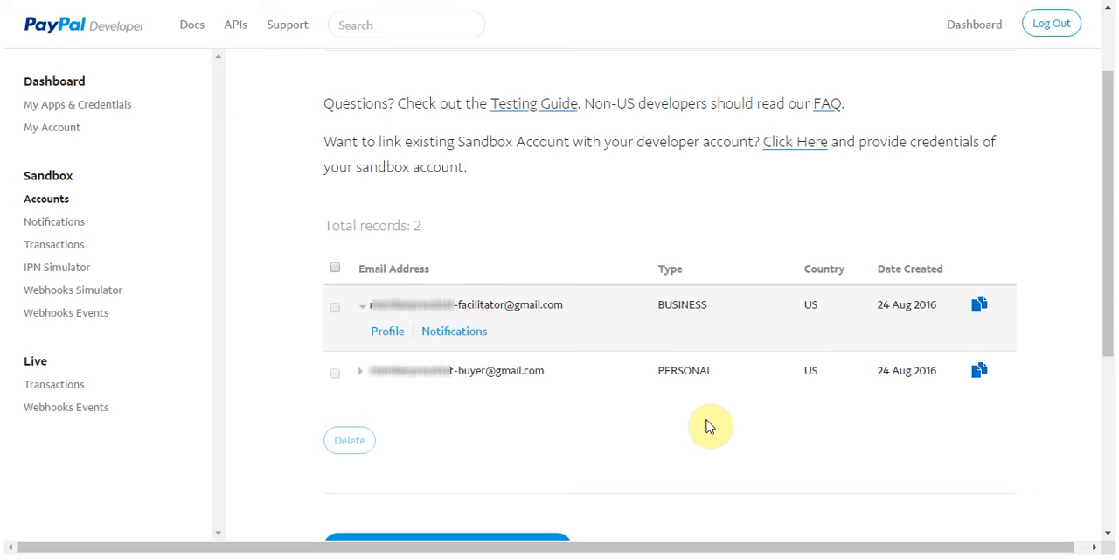
{"action": "scroll", "coordinate": [709, 426], "scroll_direction": "up", "scroll_amount": 3}
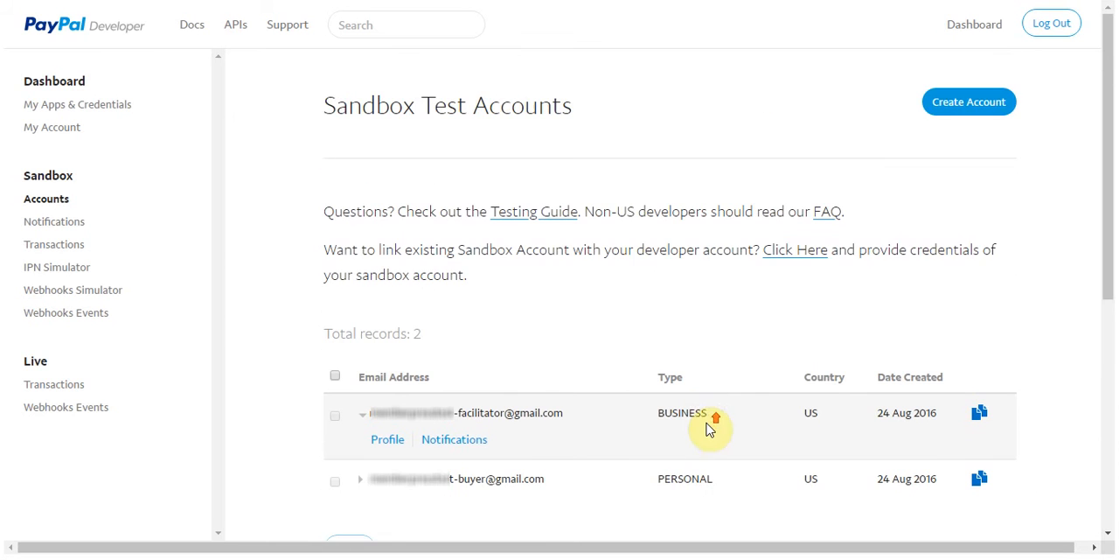
Step: Look over the Create Test Account form, then move to the WordPress dashboard tab
{"action": "left_click", "coordinate": [964, 96]}
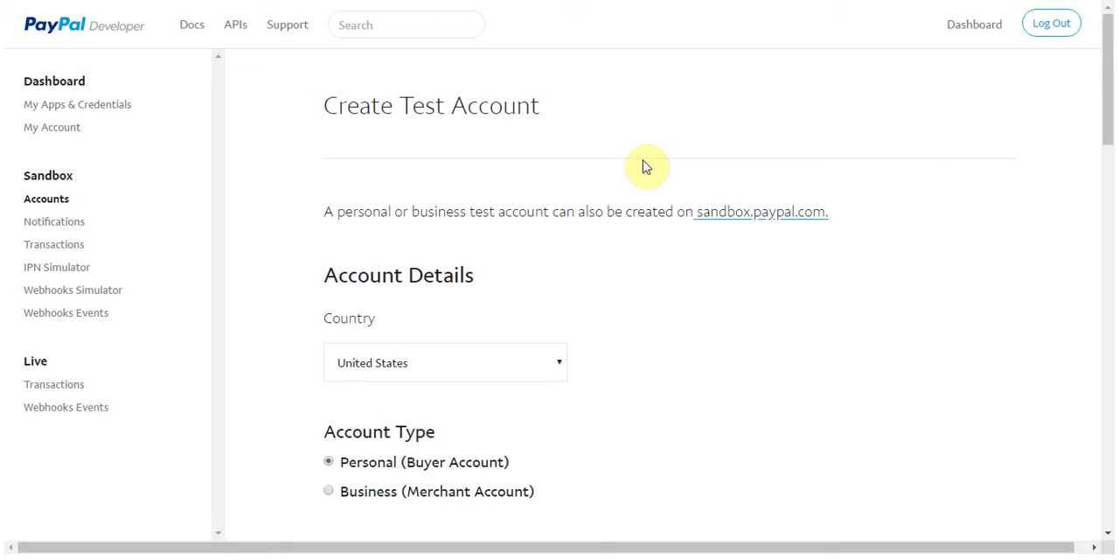
{"action": "scroll", "coordinate": [620, 210], "scroll_direction": "down", "scroll_amount": 2}
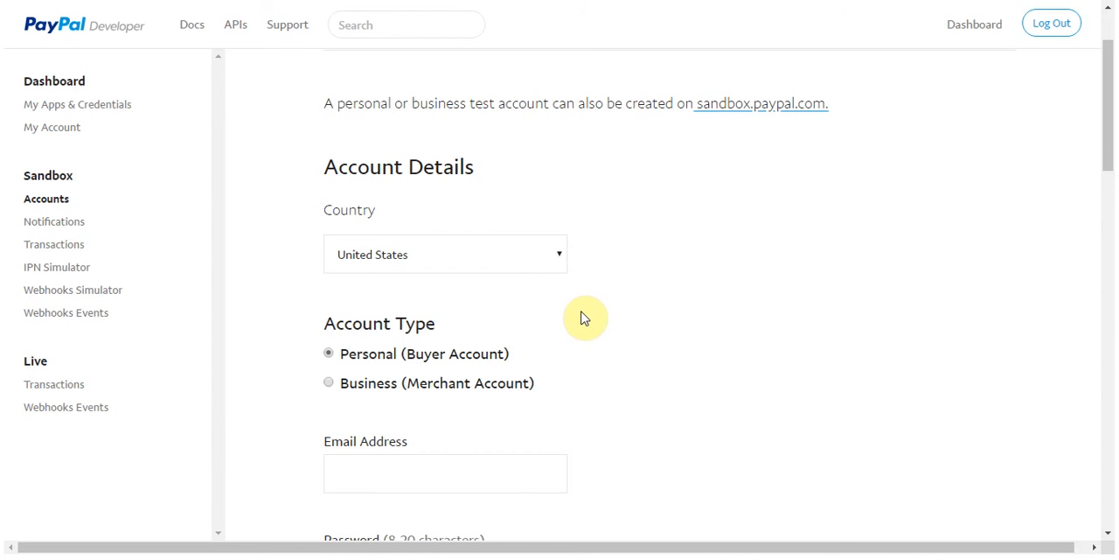
{"action": "scroll", "coordinate": [584, 316], "scroll_direction": "down", "scroll_amount": 1}
{"action": "scroll", "coordinate": [584, 316], "scroll_direction": "down", "scroll_amount": 5}
{"action": "scroll", "coordinate": [584, 317], "scroll_direction": "down", "scroll_amount": 2}
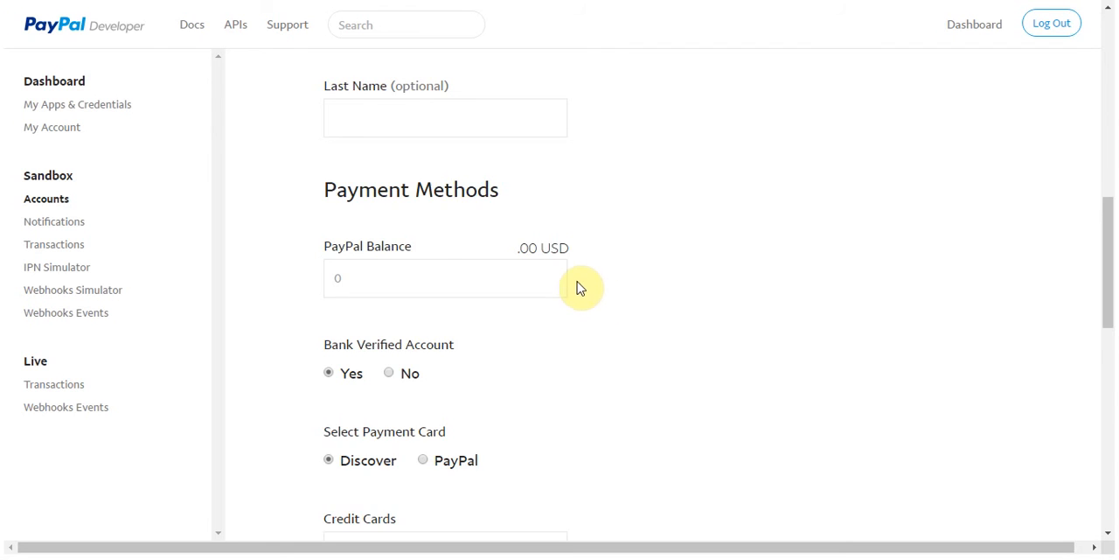
{"action": "scroll", "coordinate": [581, 289], "scroll_direction": "down", "scroll_amount": 3}
{"action": "scroll", "coordinate": [582, 288], "scroll_direction": "down", "scroll_amount": 4}
{"action": "scroll", "coordinate": [581, 289], "scroll_direction": "down", "scroll_amount": 2}
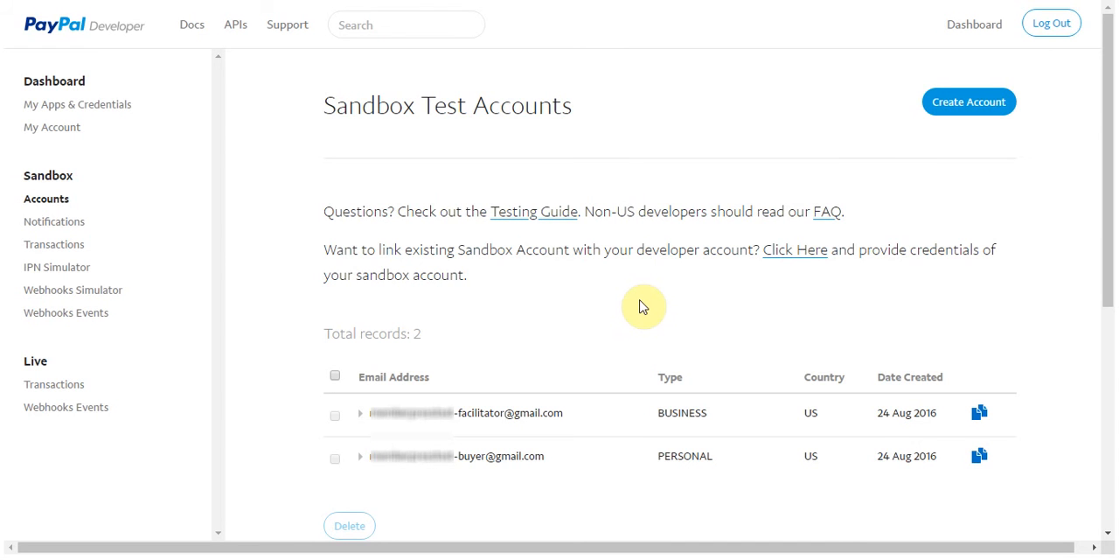
{"action": "left_click", "coordinate": [150, 4]}
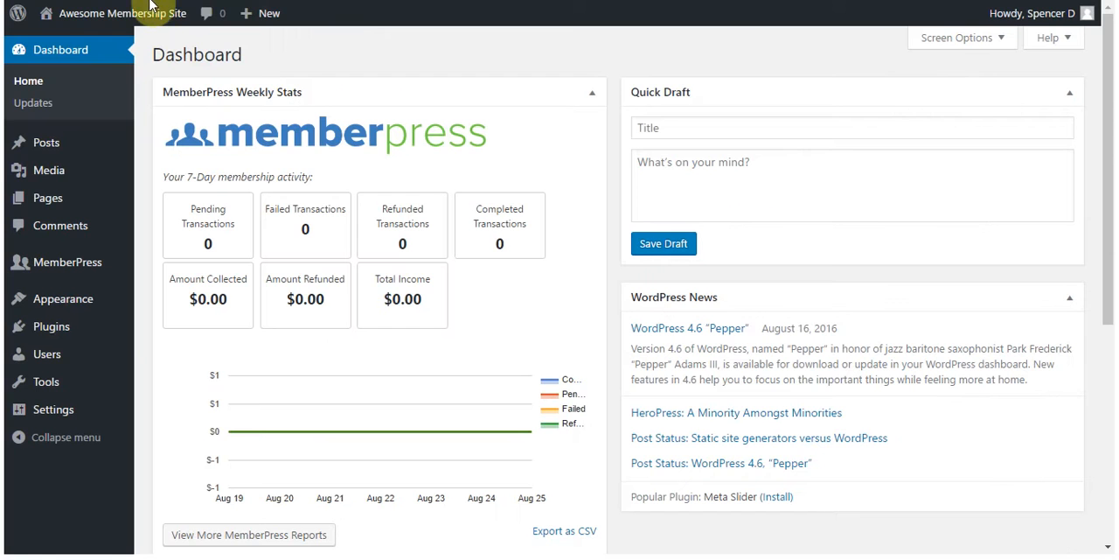
{"action": "mouse_move", "coordinate": [68, 262]}
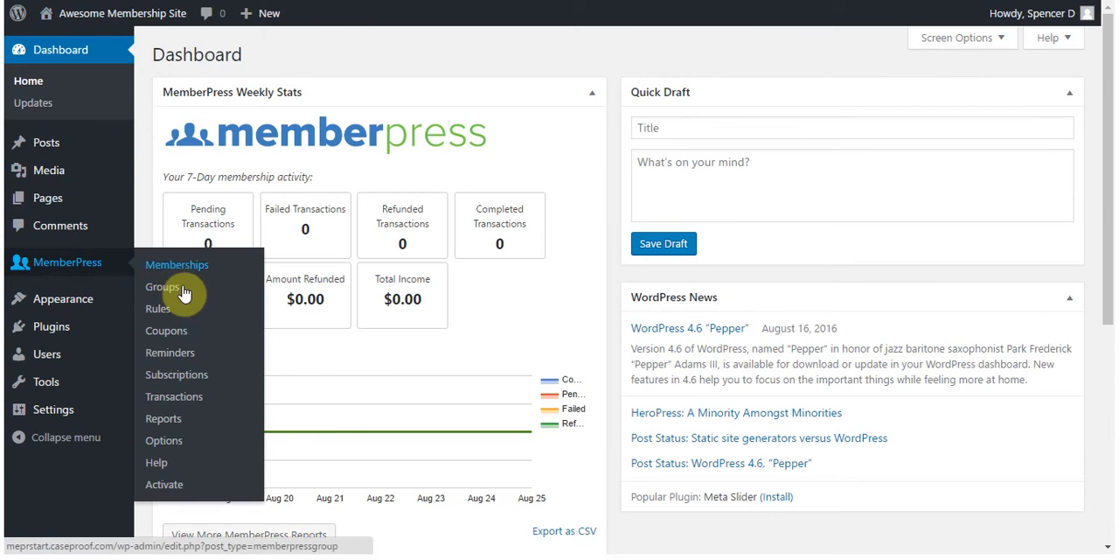
Step: Add a new payment method in MemberPress Payments options with PayPal Standard as its gateway
{"action": "left_click", "coordinate": [164, 440]}
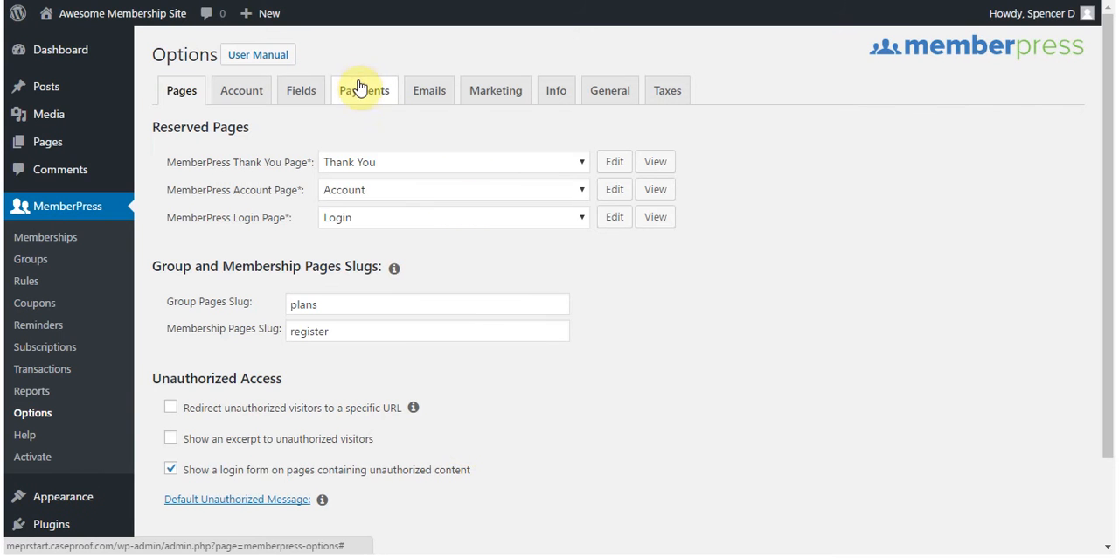
{"action": "left_click", "coordinate": [364, 90]}
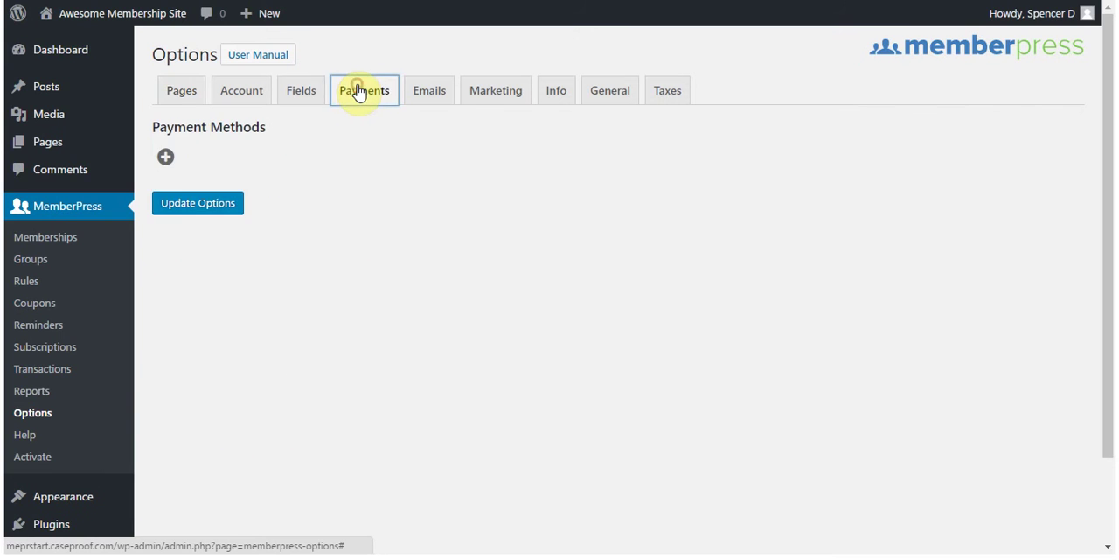
{"action": "left_click", "coordinate": [166, 158]}
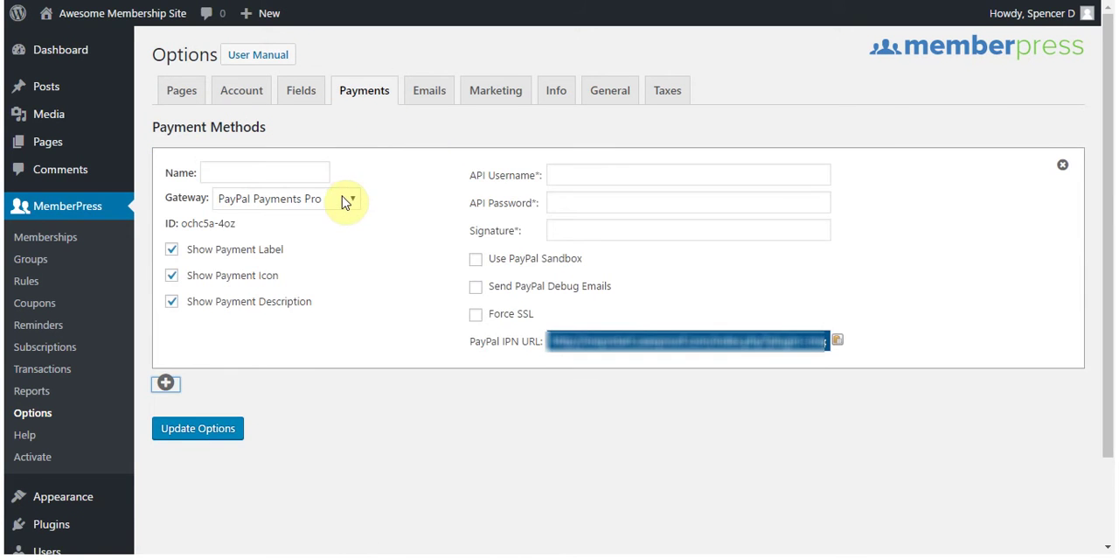
{"action": "left_click", "coordinate": [342, 198]}
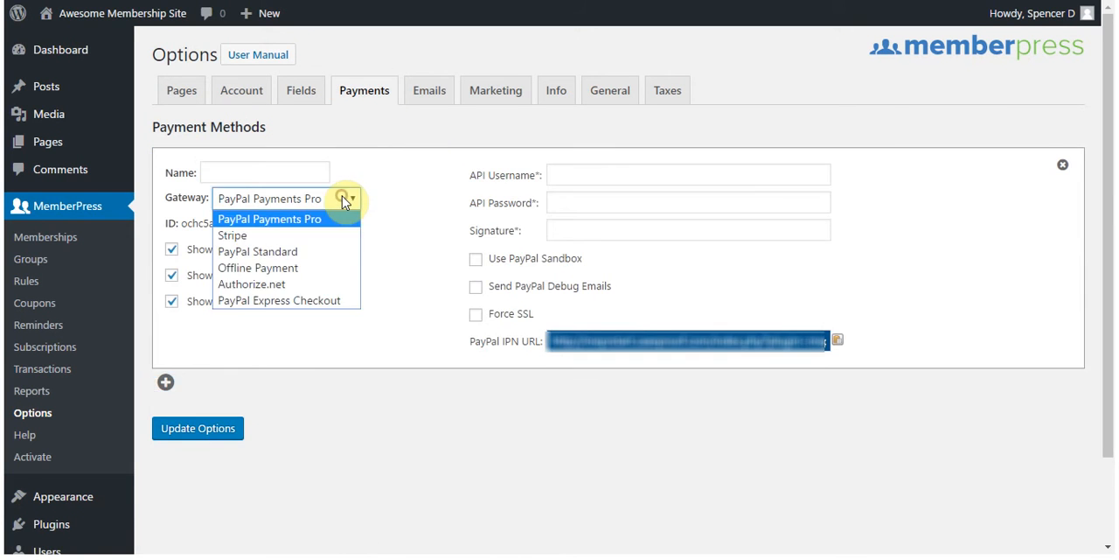
{"action": "left_click", "coordinate": [258, 250]}
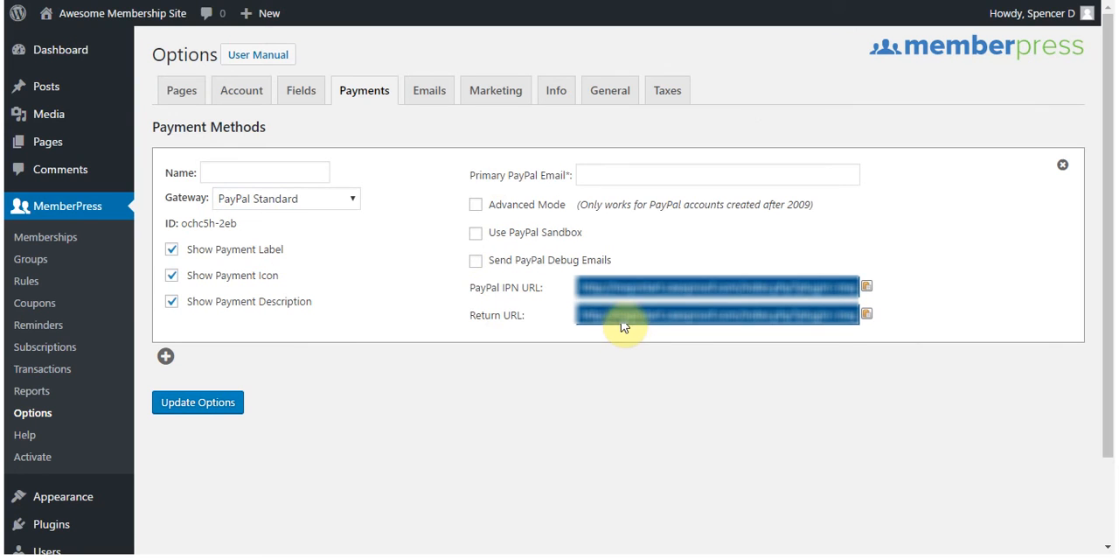
{"action": "left_click", "coordinate": [265, 169]}
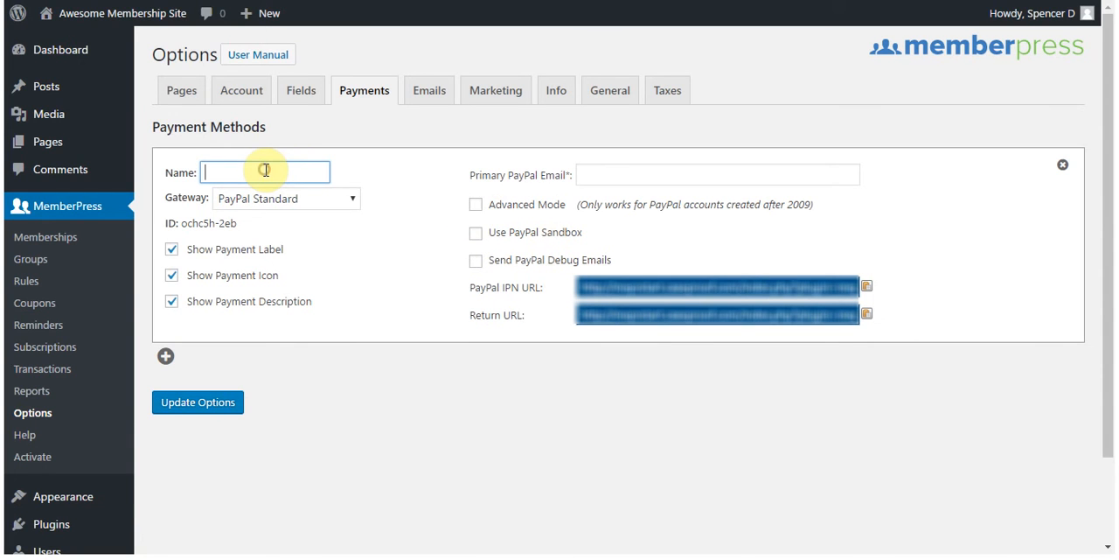
{"action": "type", "text": "Pay"}
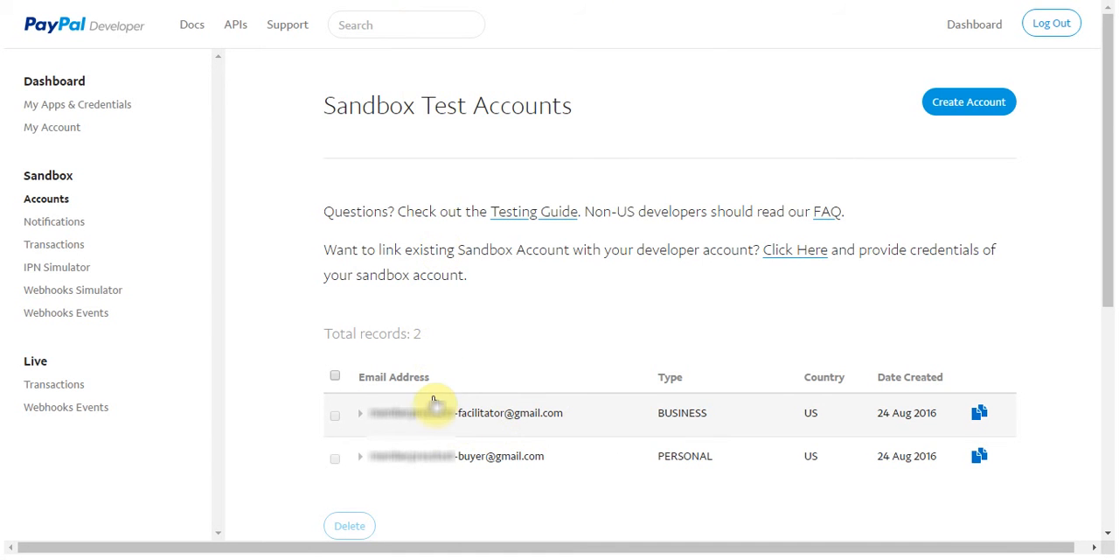
Step: Copy the facilitator sandbox email into MemberPress as the primary PayPal email
{"action": "left_click", "coordinate": [360, 413]}
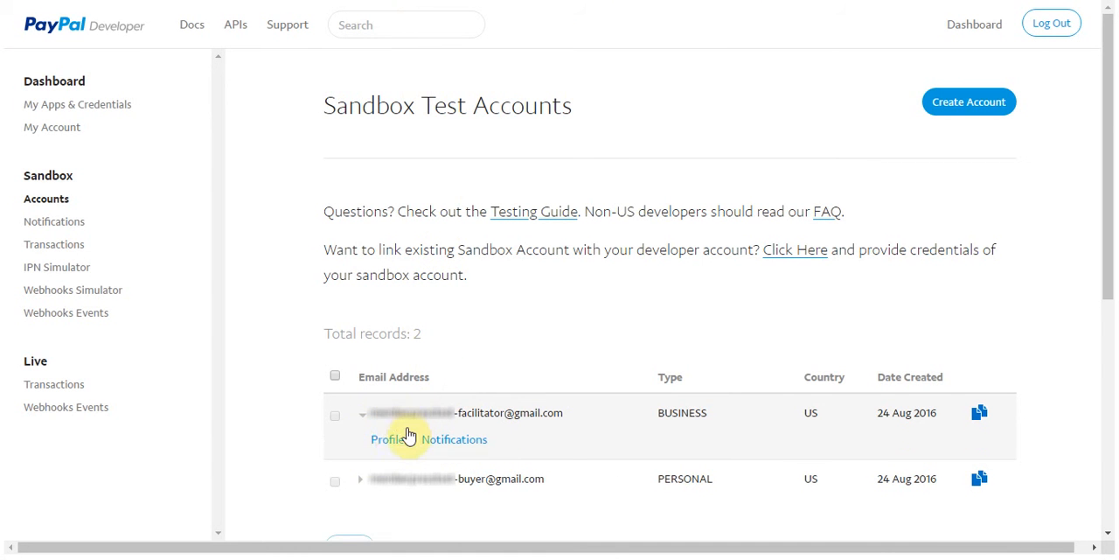
{"action": "left_click", "coordinate": [386, 439]}
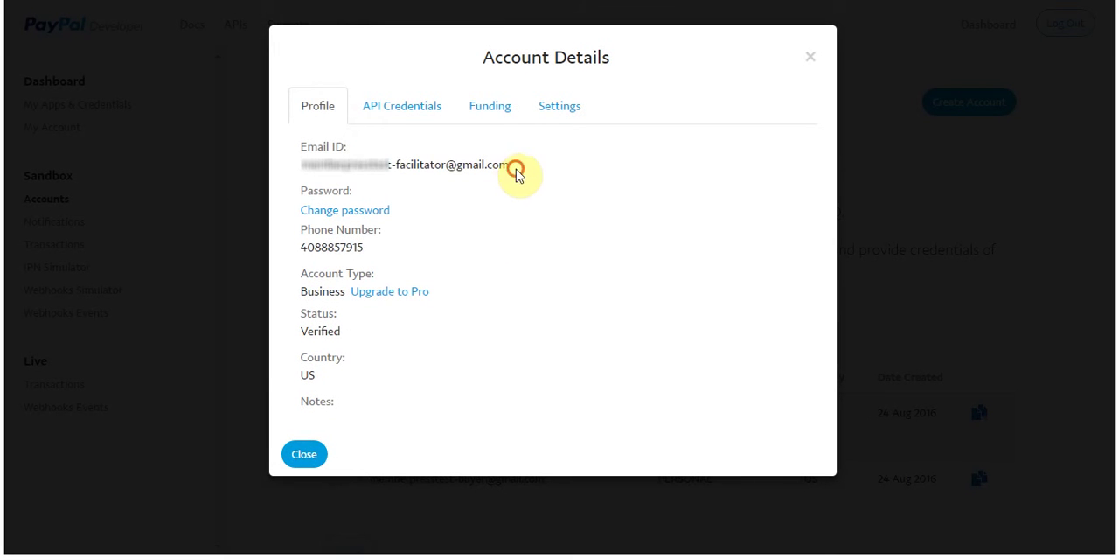
{"action": "left_click_drag", "start_coordinate": [509, 165], "coordinate": [302, 168]}
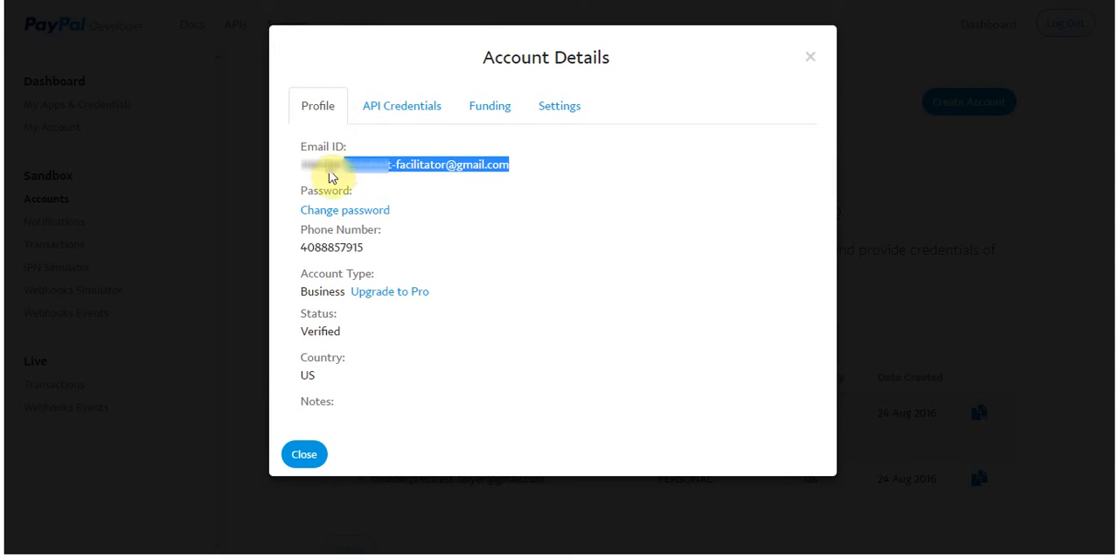
{"action": "key", "text": "ctrl+c"}
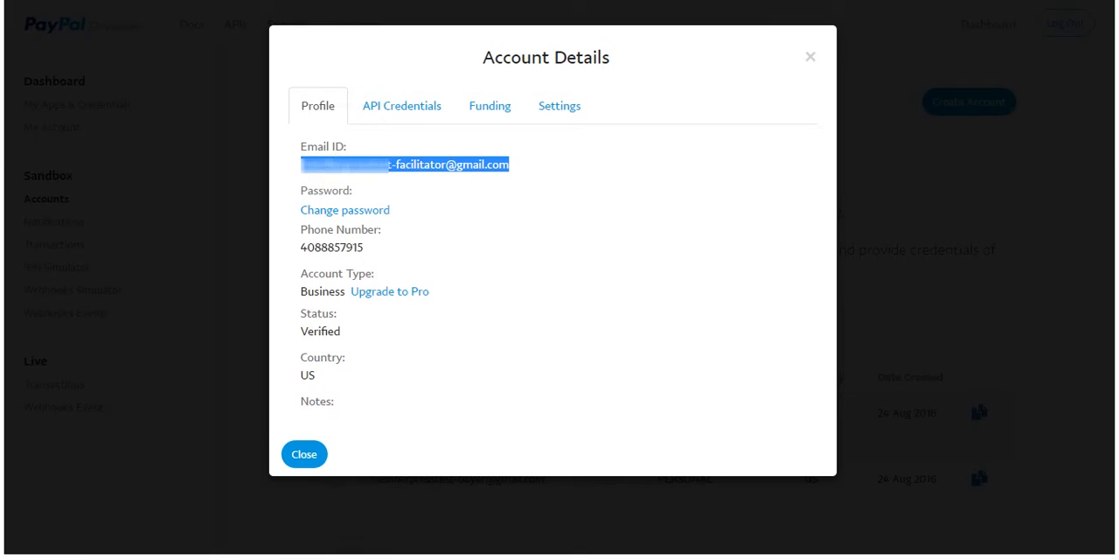
{"action": "key", "text": "alt+Tab"}
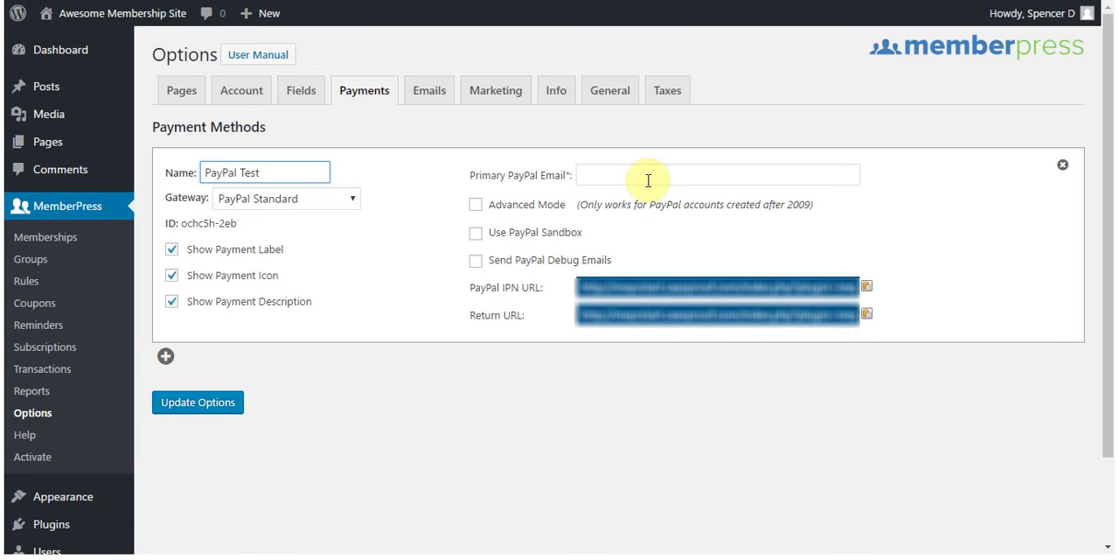
{"action": "left_click", "coordinate": [648, 180]}
{"action": "key", "text": "ctrl+v"}
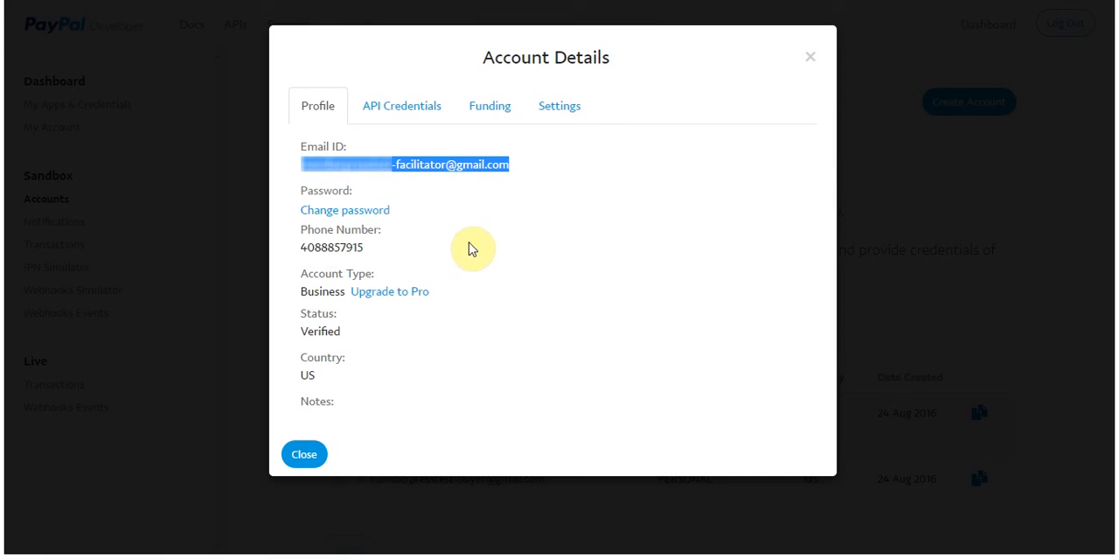
Step: Select the account's classic API username on the API Credentials tab
{"action": "left_click", "coordinate": [402, 106]}
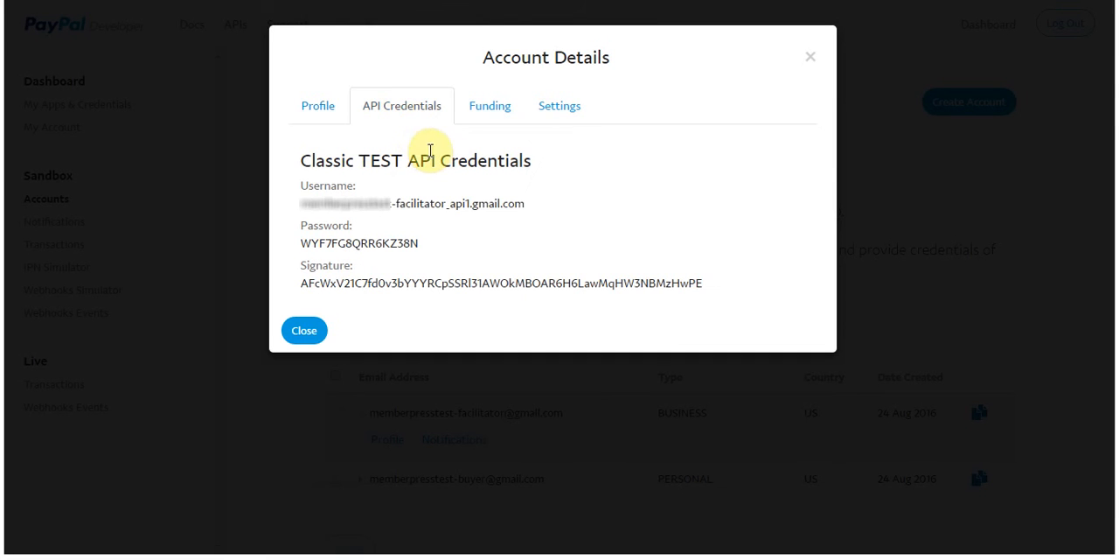
{"action": "left_click_drag", "start_coordinate": [535, 205], "coordinate": [297, 205]}
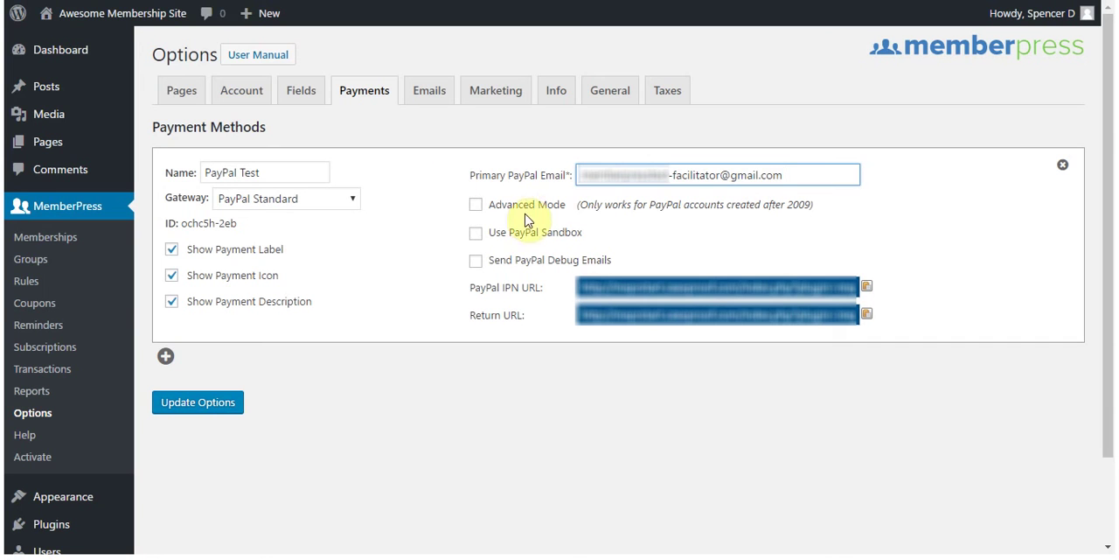
Step: Enable Advanced Mode with the sandbox API username and turn on Use PayPal Sandbox
{"action": "left_click", "coordinate": [477, 208]}
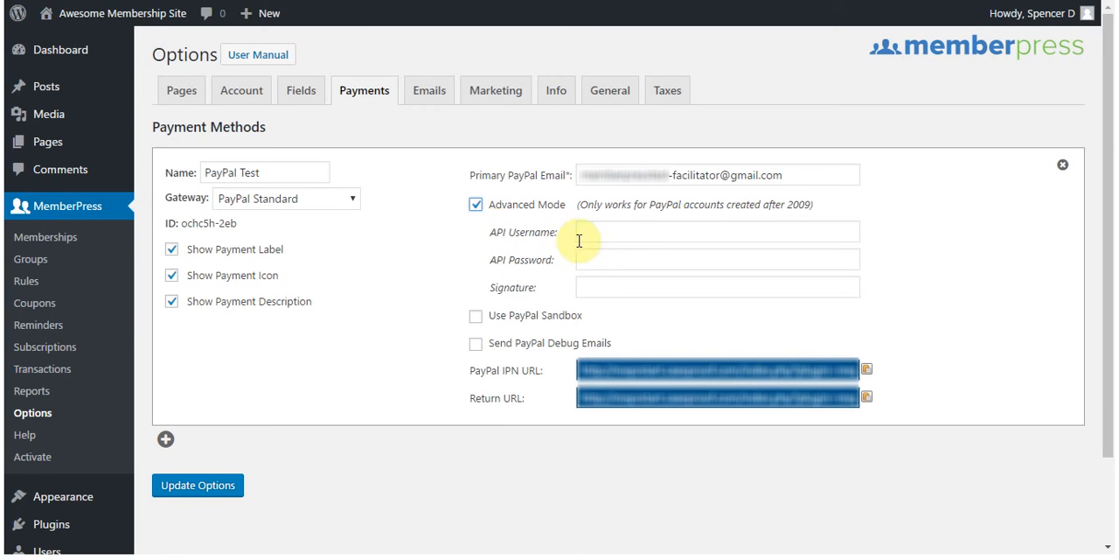
{"action": "left_click", "coordinate": [618, 234]}
{"action": "key", "text": "ctrl+v"}
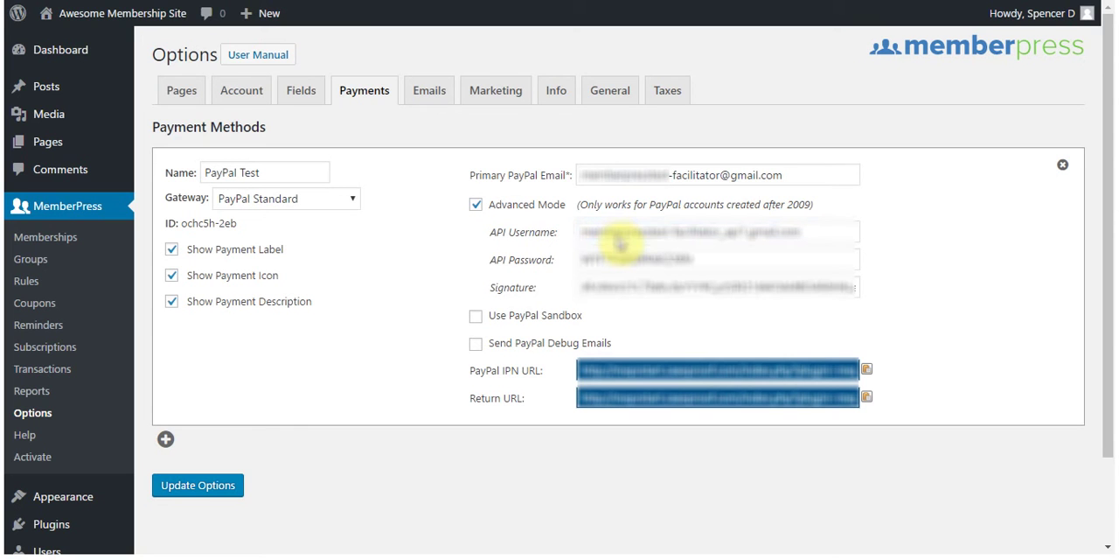
{"action": "left_click", "coordinate": [475, 316]}
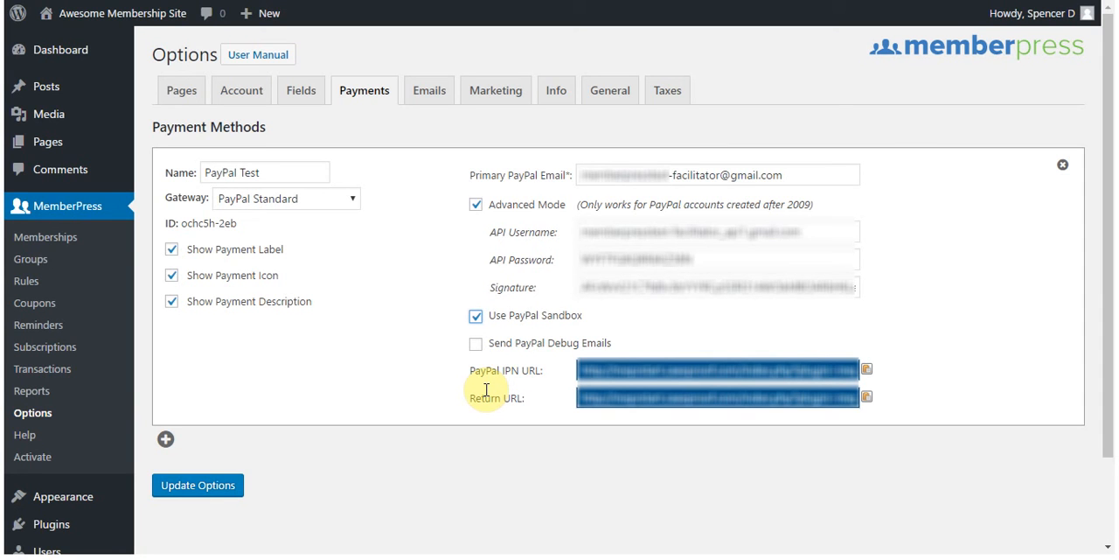
Step: Go to sandbox.paypal.com in a new incognito window
{"action": "key", "text": "ctrl+shift+n"}
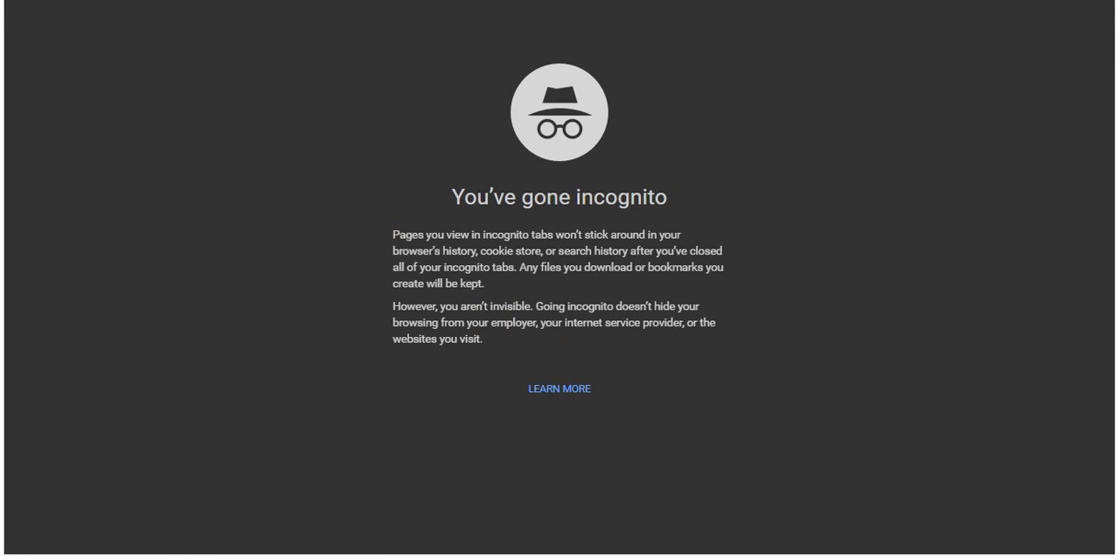
{"action": "type", "text": "sa"}
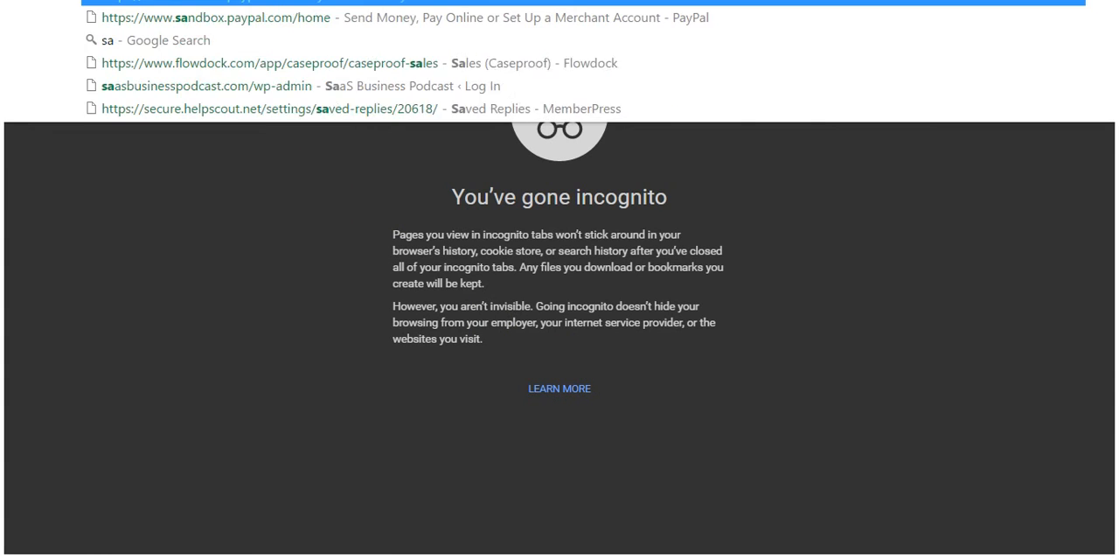
{"action": "type", "text": "n"}
{"action": "key", "text": "Return"}
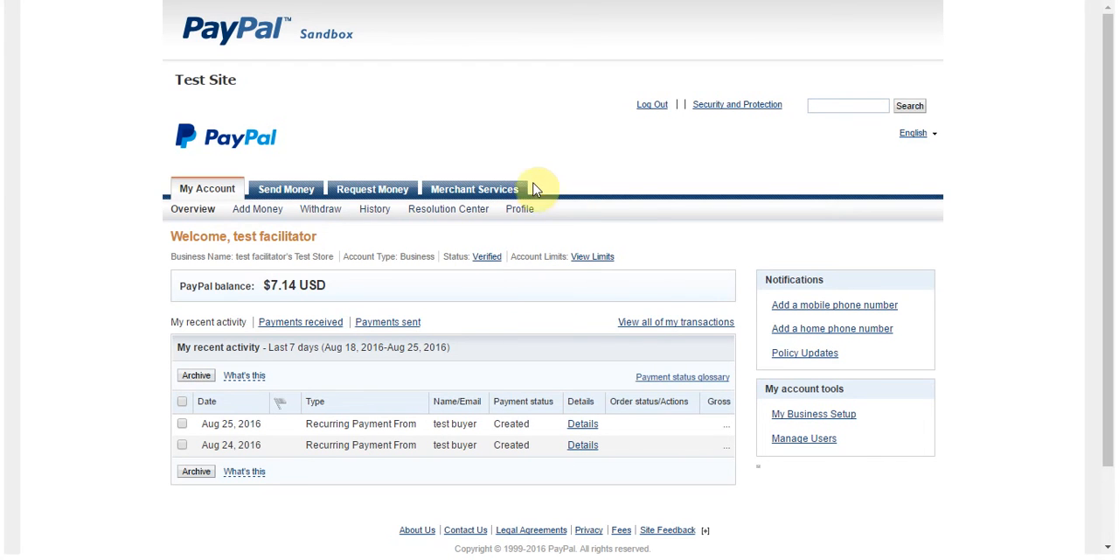
{"action": "mouse_move", "coordinate": [519, 209]}
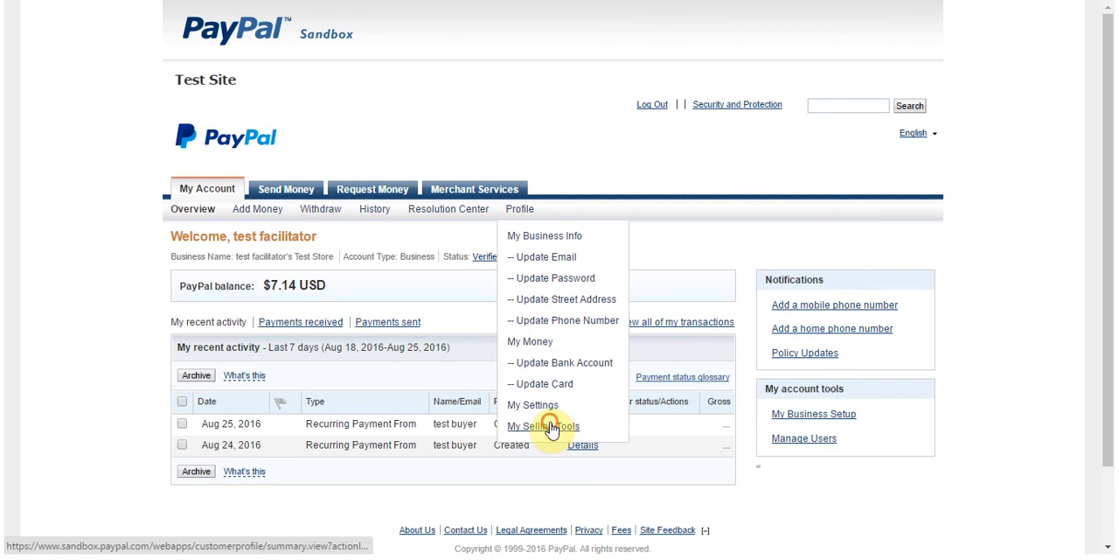
Step: Put the MemberPress return URL into the sandbox Website Payment Preferences Return URL field
{"action": "left_click", "coordinate": [551, 426]}
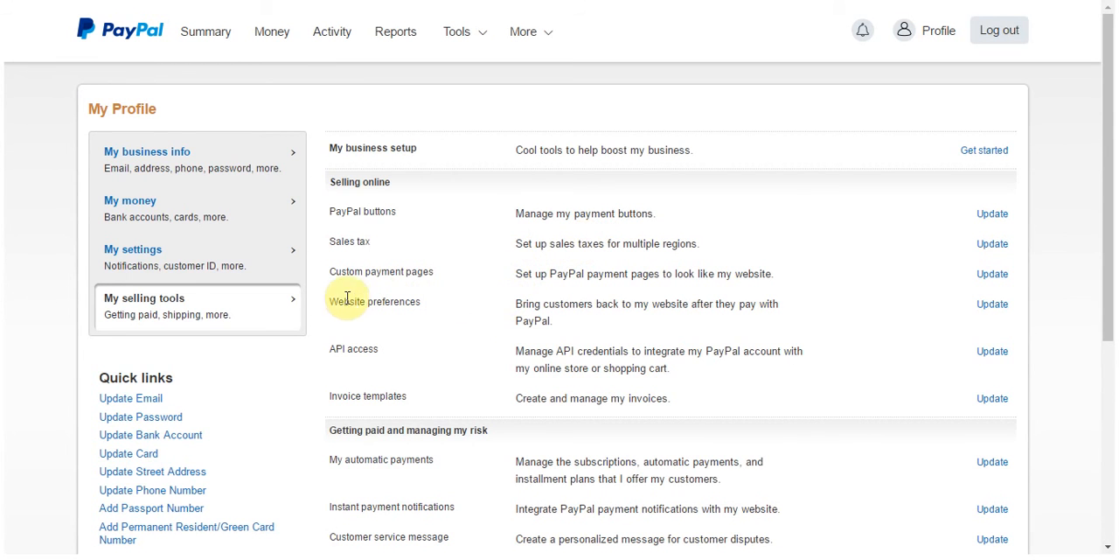
{"action": "left_click", "coordinate": [988, 304]}
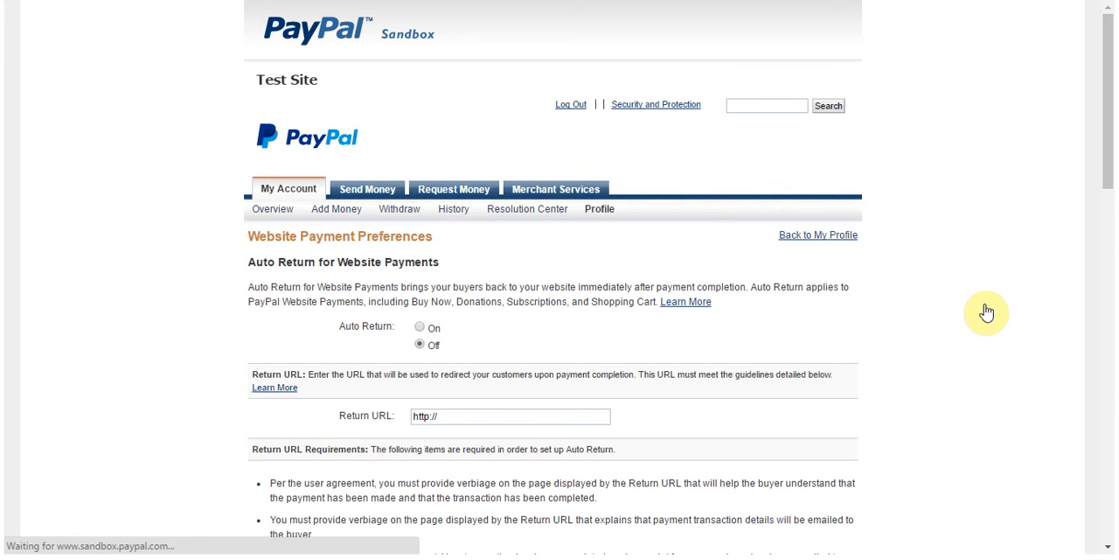
{"action": "double_click", "coordinate": [457, 415]}
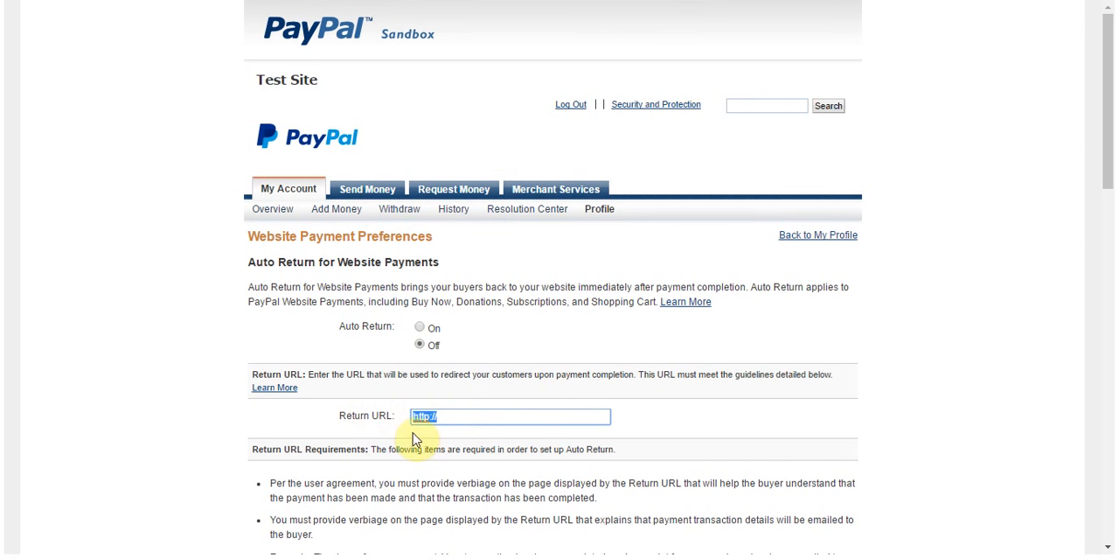
{"action": "key", "text": "ctrl+Tab"}
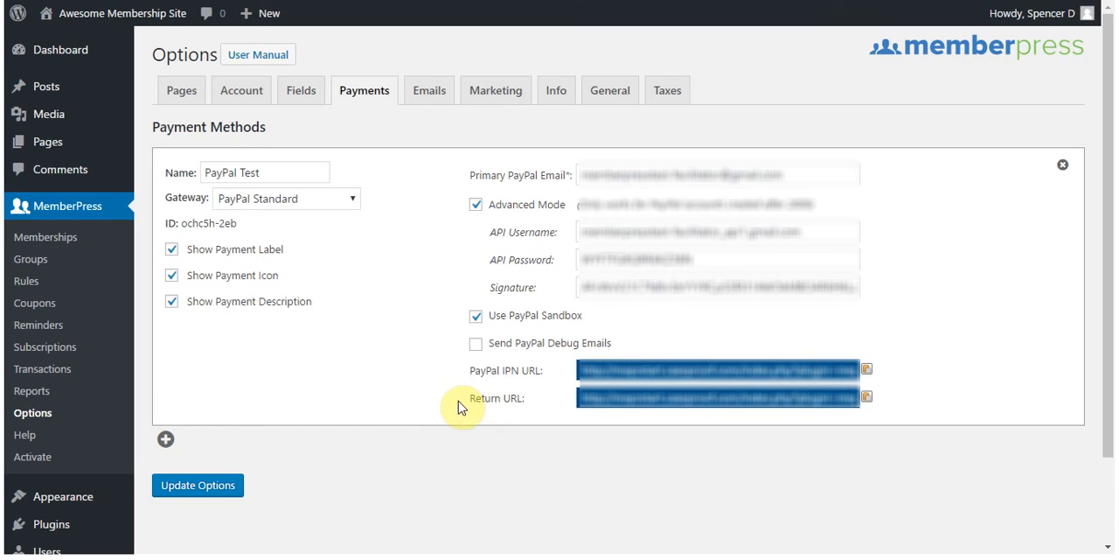
{"action": "left_click", "coordinate": [867, 404]}
{"action": "left_click", "coordinate": [621, 539]}
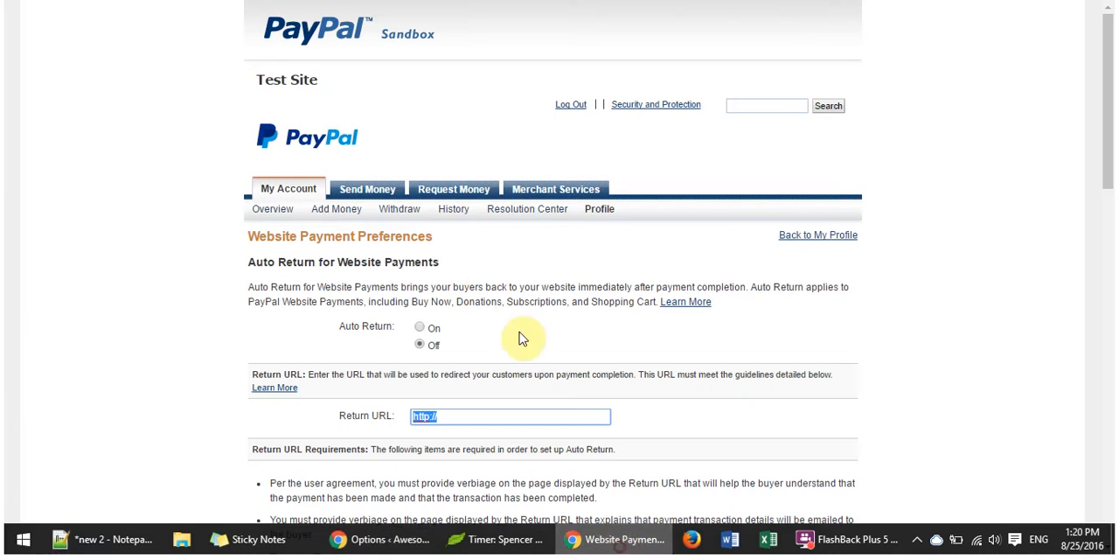
{"action": "key", "text": "ctrl+v"}
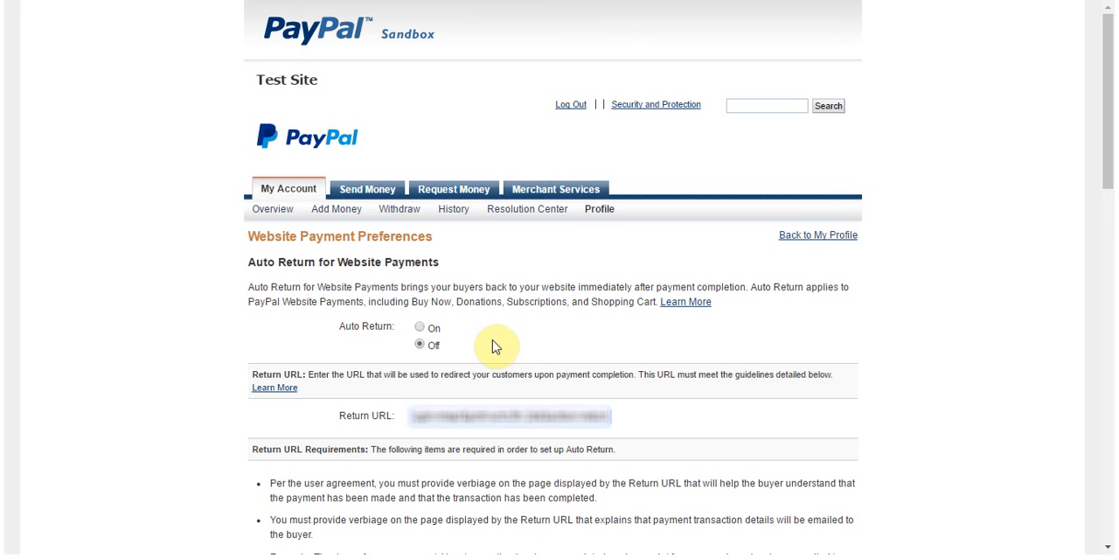
Step: Turn on Auto Return and Payment Data Transfer, leave non-encrypted payments unblocked, and save
{"action": "left_click", "coordinate": [420, 327]}
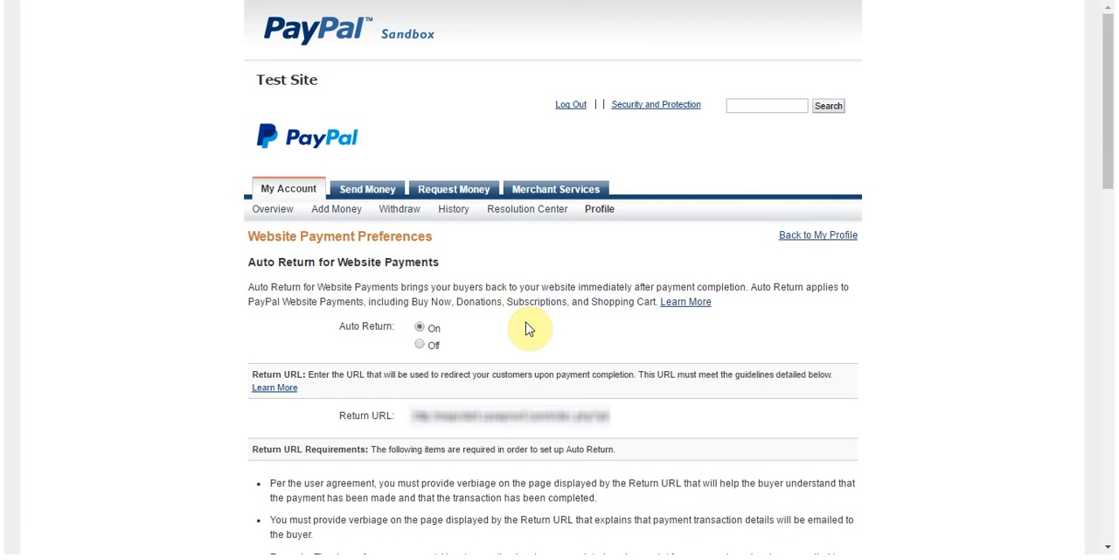
{"action": "scroll", "coordinate": [540, 320], "scroll_direction": "down", "scroll_amount": 1}
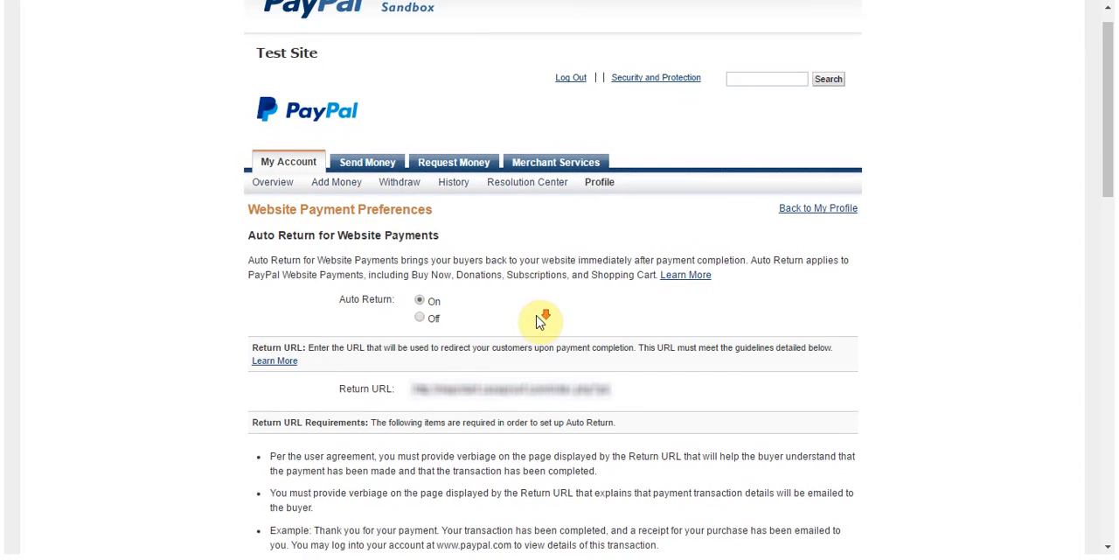
{"action": "scroll", "coordinate": [540, 320], "scroll_direction": "down", "scroll_amount": 5}
{"action": "scroll", "coordinate": [539, 320], "scroll_direction": "down", "scroll_amount": 3}
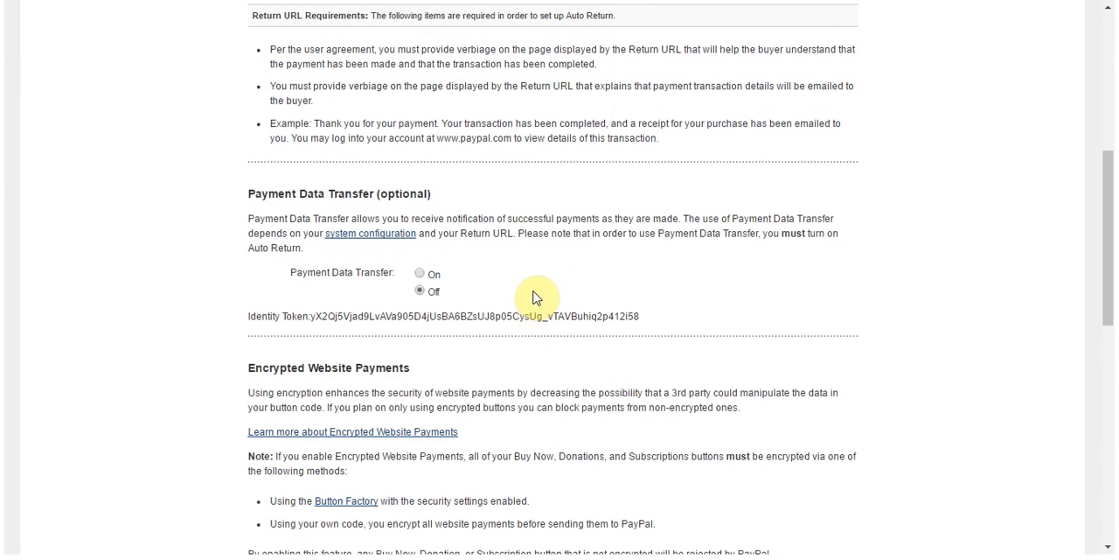
{"action": "left_click", "coordinate": [420, 274]}
{"action": "scroll", "coordinate": [560, 280], "scroll_direction": "down", "scroll_amount": 3}
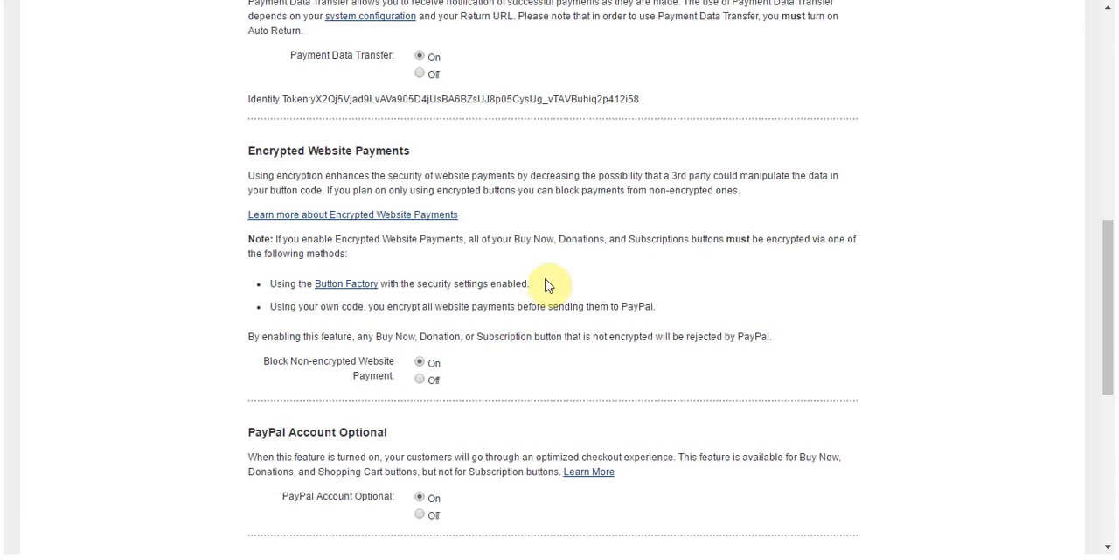
{"action": "left_click", "coordinate": [420, 382]}
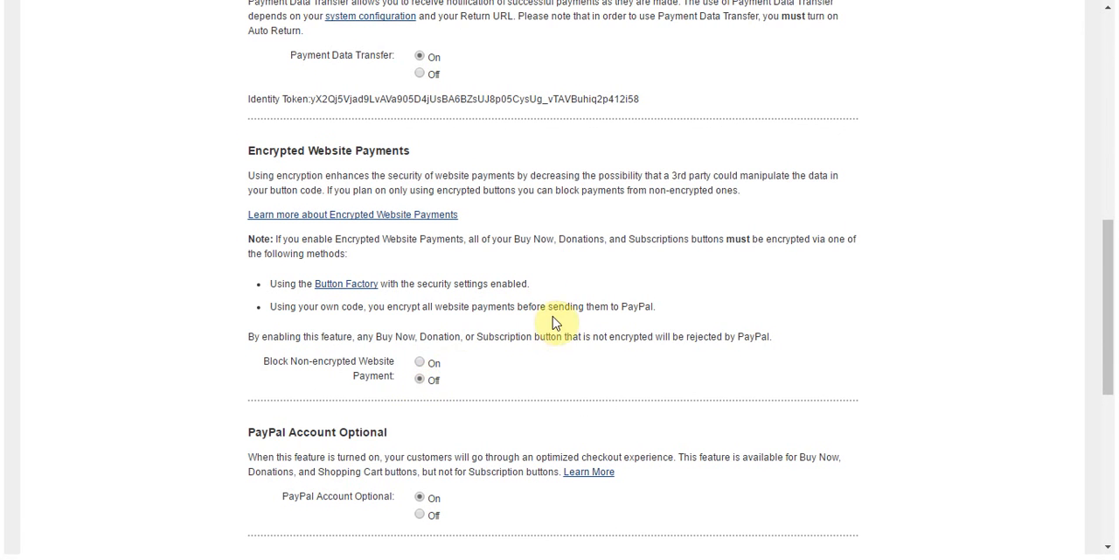
{"action": "scroll", "coordinate": [551, 314], "scroll_direction": "down", "scroll_amount": 5}
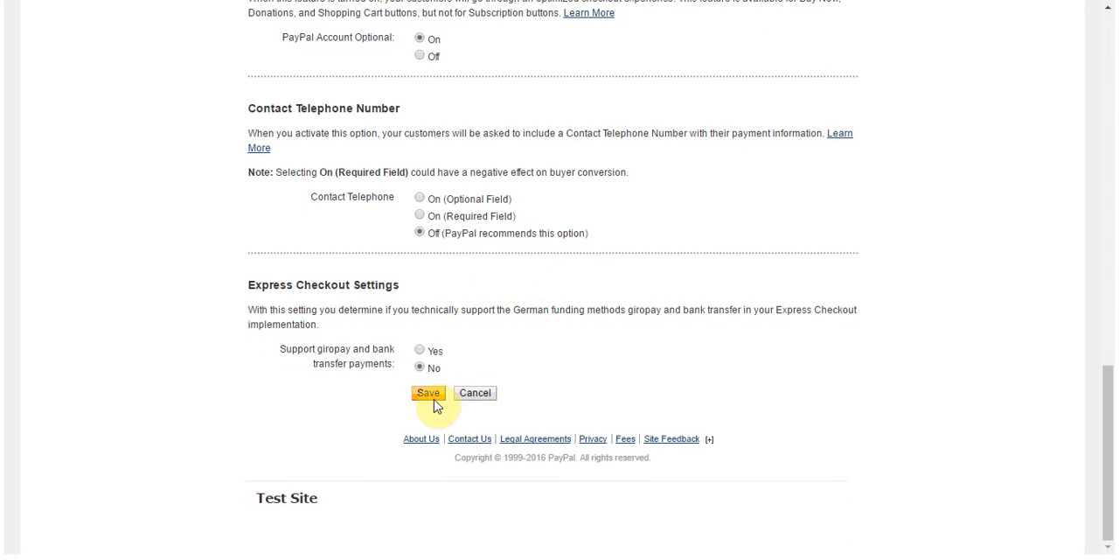
{"action": "left_click", "coordinate": [428, 392]}
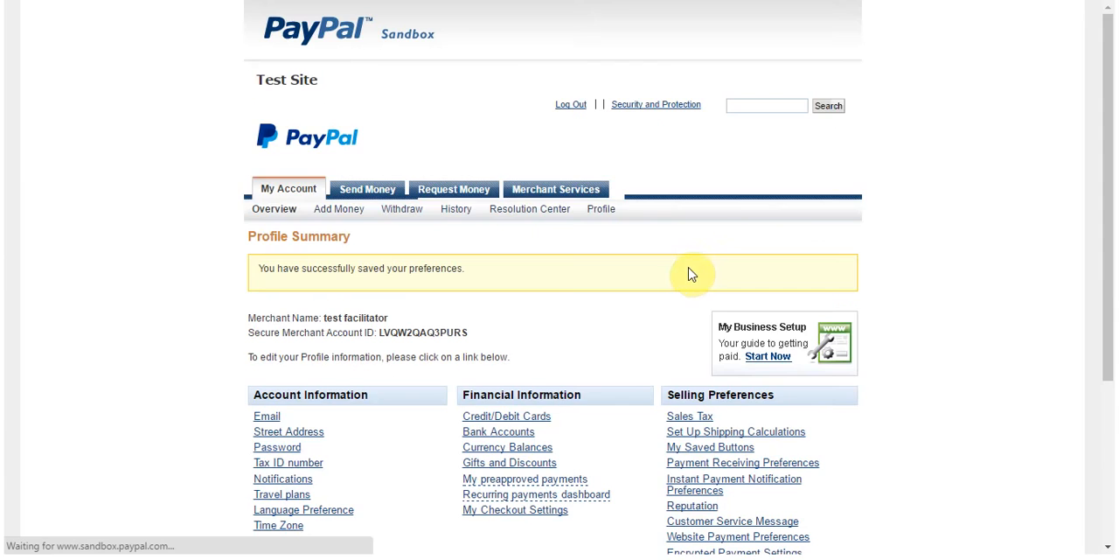
{"action": "mouse_move", "coordinate": [601, 209]}
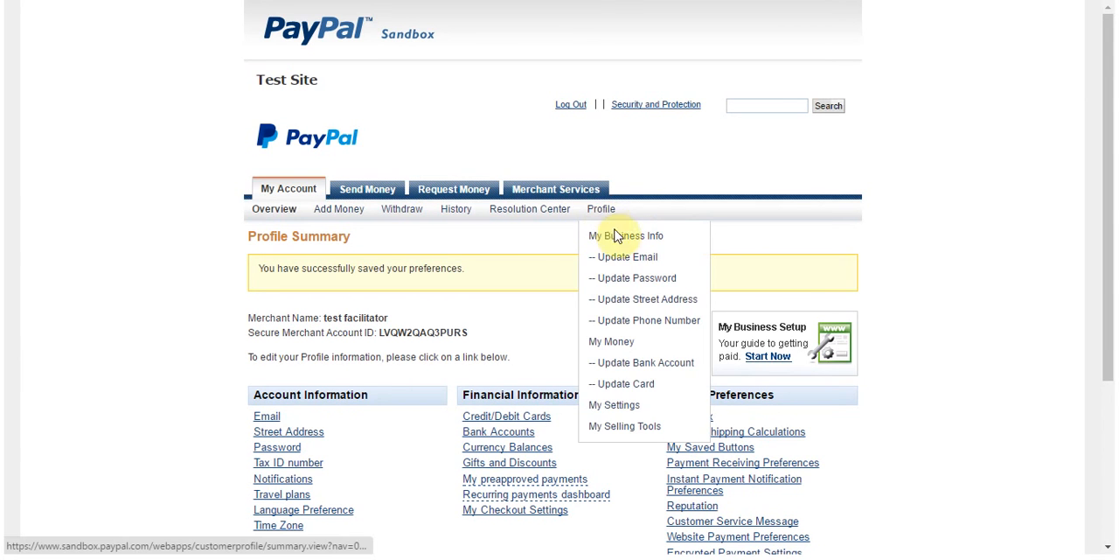
Step: Reach the Instant Payment Notification settings and copy the MemberPress IPN URL
{"action": "left_click", "coordinate": [624, 425]}
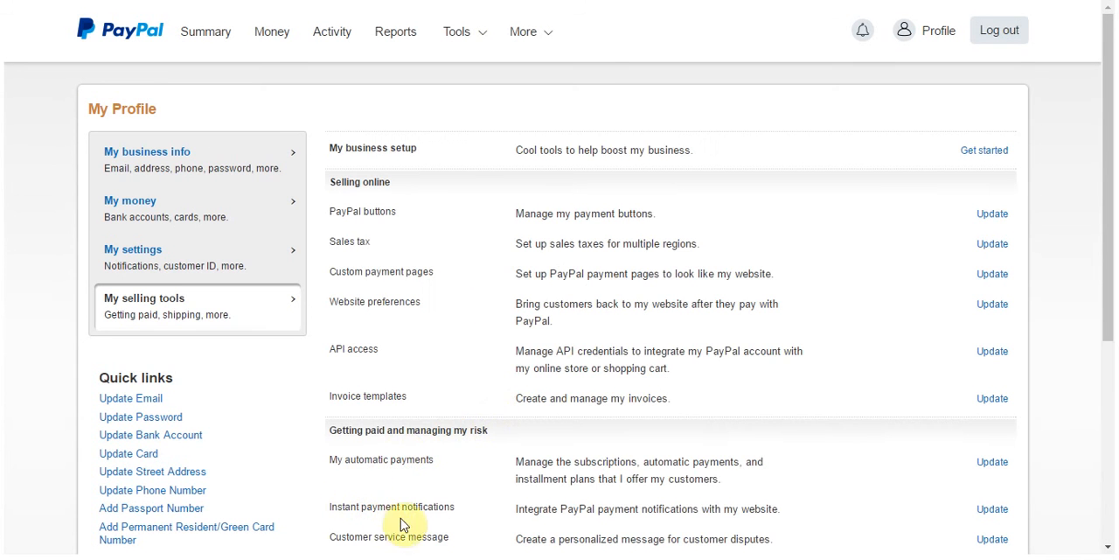
{"action": "left_click", "coordinate": [991, 508]}
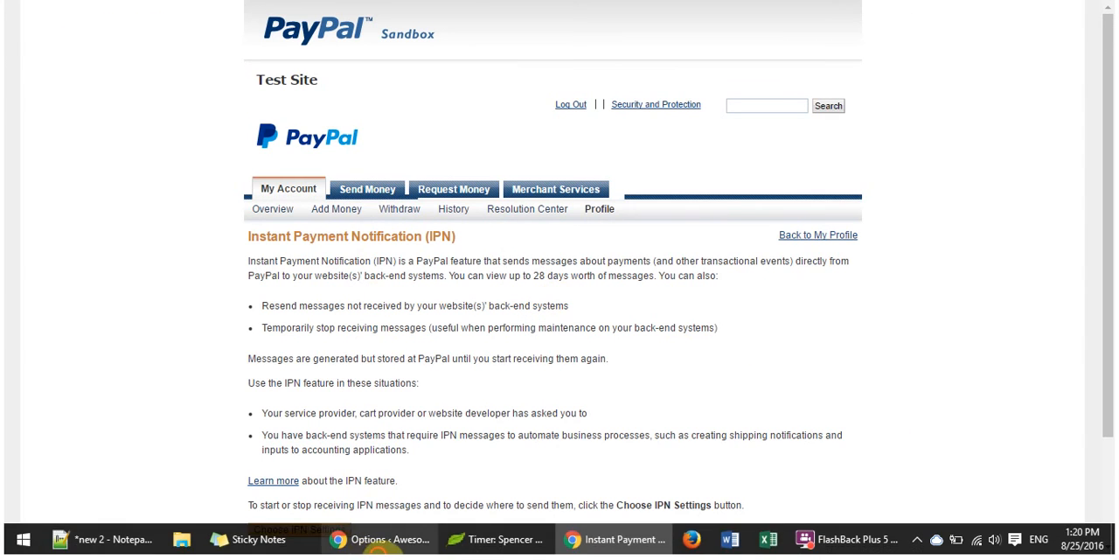
{"action": "left_click", "coordinate": [384, 548]}
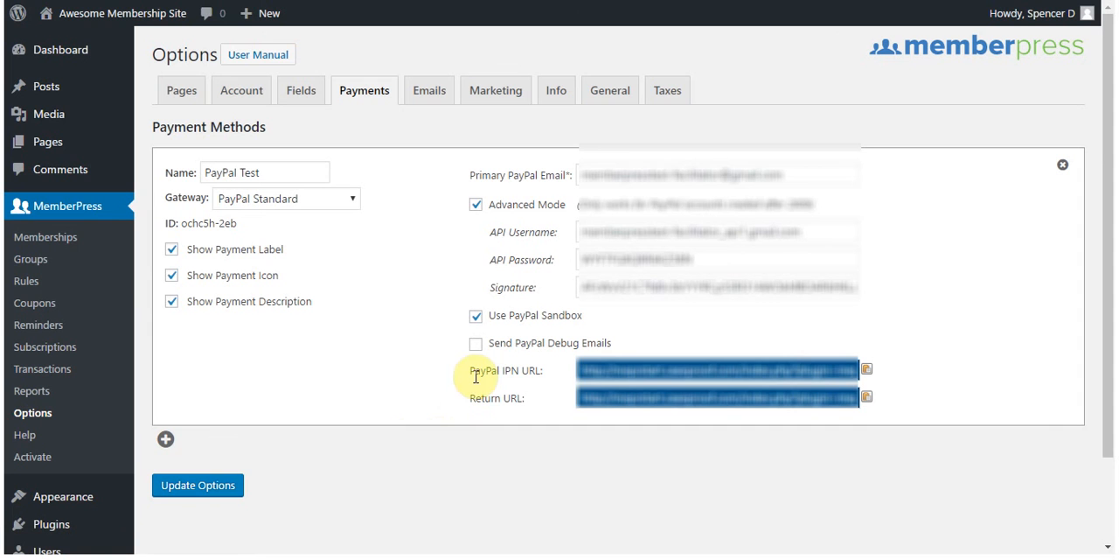
{"action": "left_click", "coordinate": [871, 378]}
{"action": "mouse_move", "coordinate": [625, 544]}
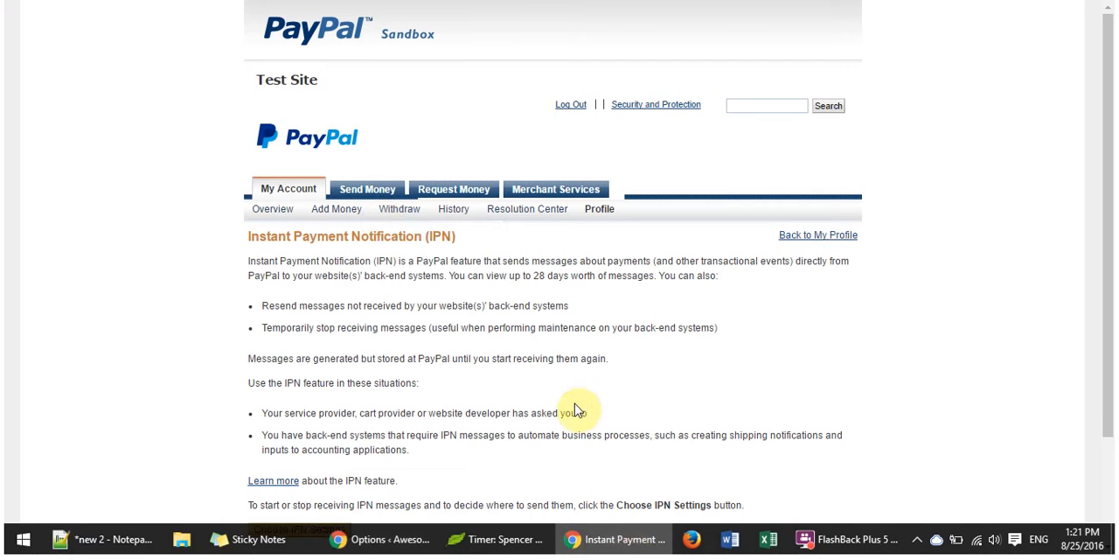
{"action": "scroll", "coordinate": [367, 245], "scroll_direction": "down", "scroll_amount": 3}
{"action": "scroll", "coordinate": [332, 350], "scroll_direction": "down", "scroll_amount": 3}
Step: Save the IPN settings with the MemberPress notification URL and Receive IPN messages enabled
{"action": "left_click", "coordinate": [293, 399]}
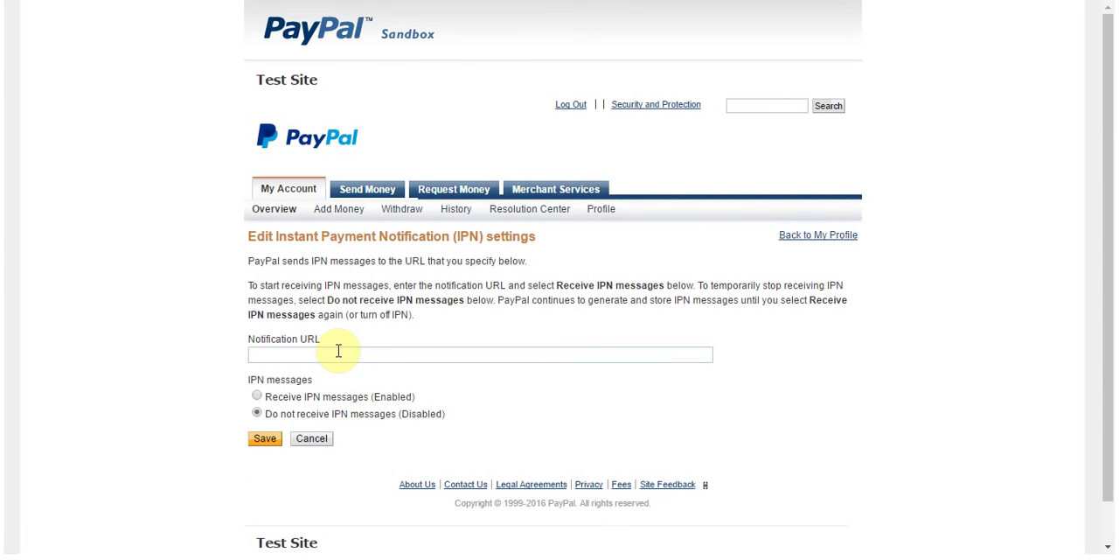
{"action": "left_click", "coordinate": [339, 350]}
{"action": "key", "text": "ctrl+v"}
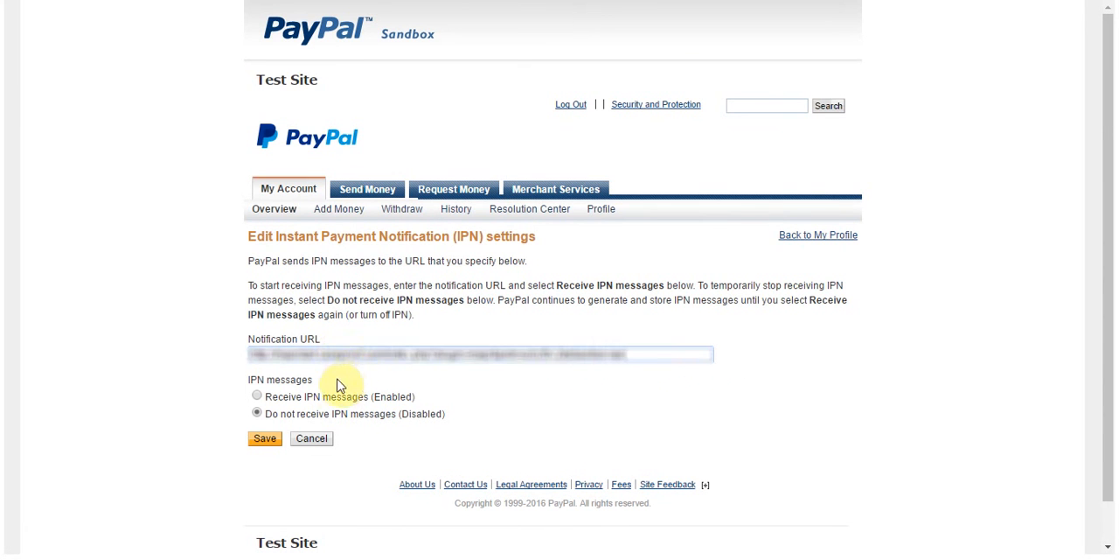
{"action": "left_click", "coordinate": [256, 396]}
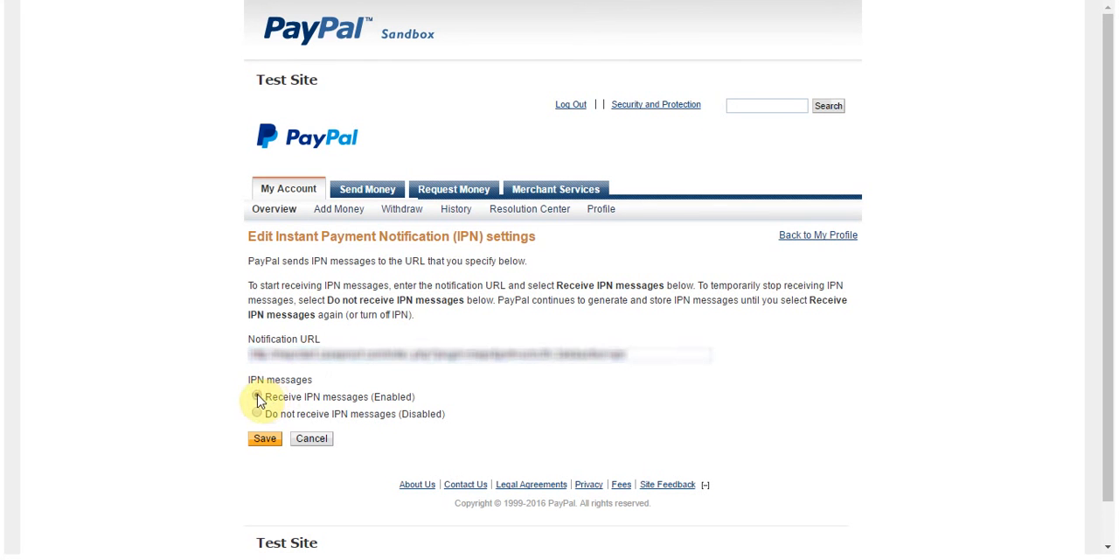
{"action": "left_click", "coordinate": [265, 438]}
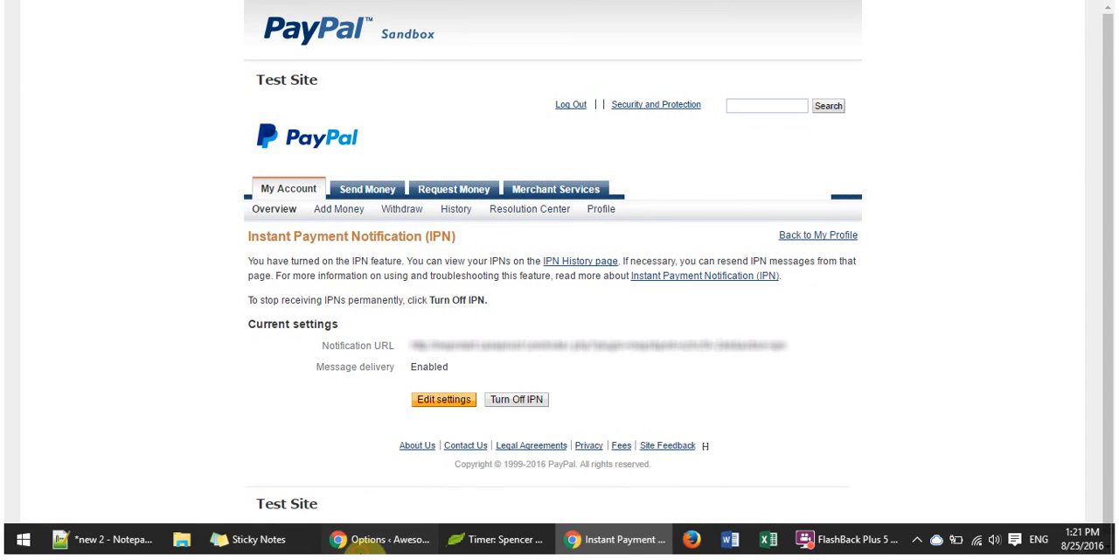
{"action": "left_click", "coordinate": [368, 544]}
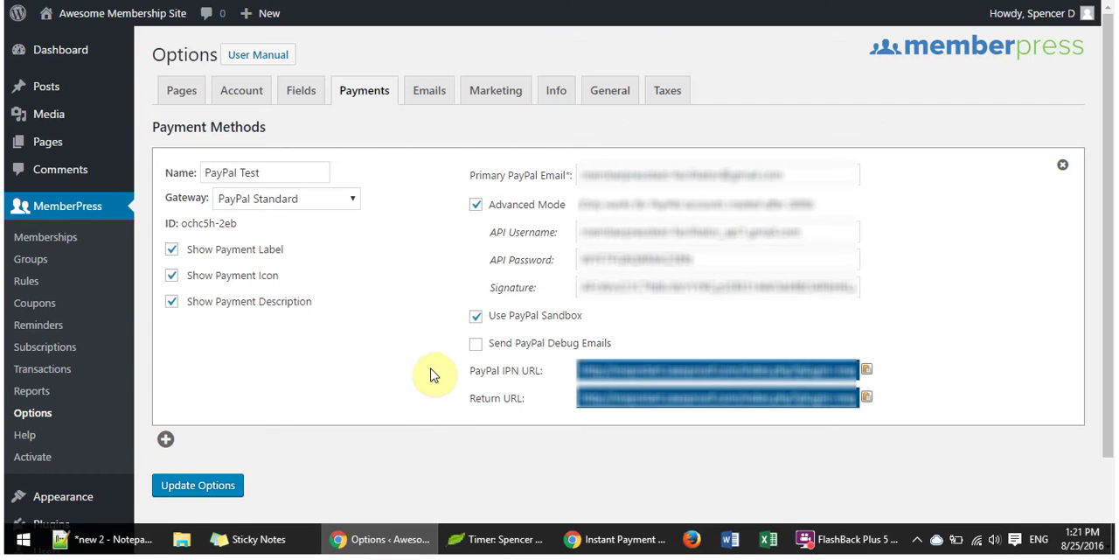
Step: Save the MemberPress options with Update Options
{"action": "left_click", "coordinate": [208, 487]}
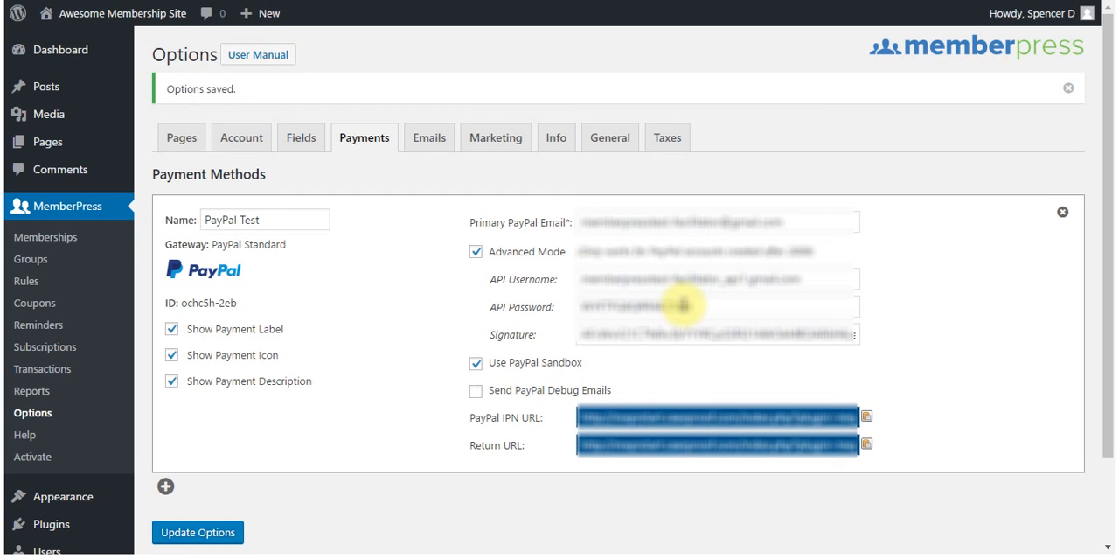
Step: Open the public site in a new tab and submit the Premium signup paid with PayPal Test
{"action": "mouse_move", "coordinate": [122, 13]}
{"action": "right_click", "coordinate": [90, 31]}
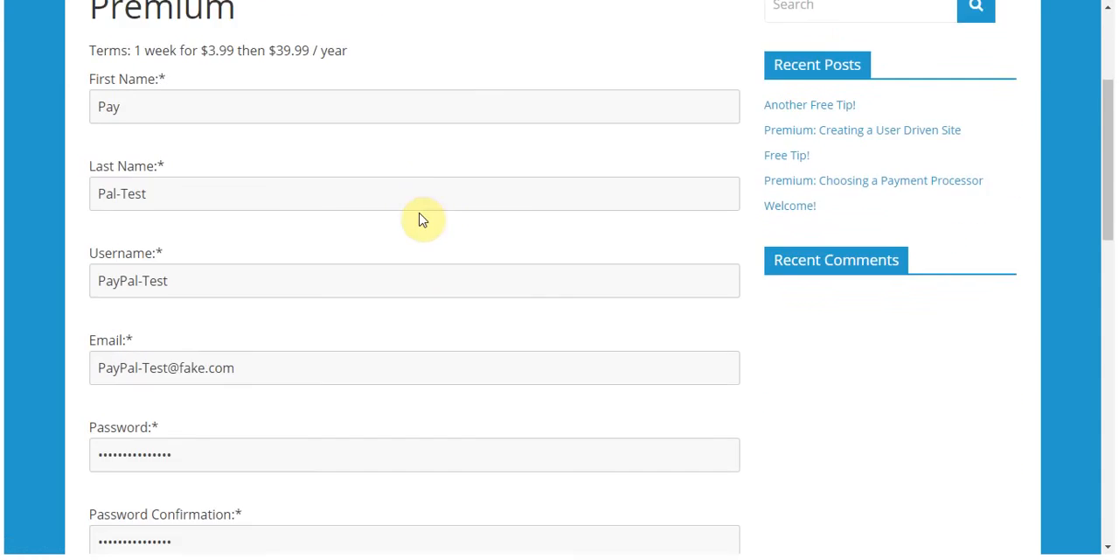
{"action": "scroll", "coordinate": [419, 217], "scroll_direction": "down", "scroll_amount": 5}
{"action": "scroll", "coordinate": [403, 209], "scroll_direction": "down", "scroll_amount": 2}
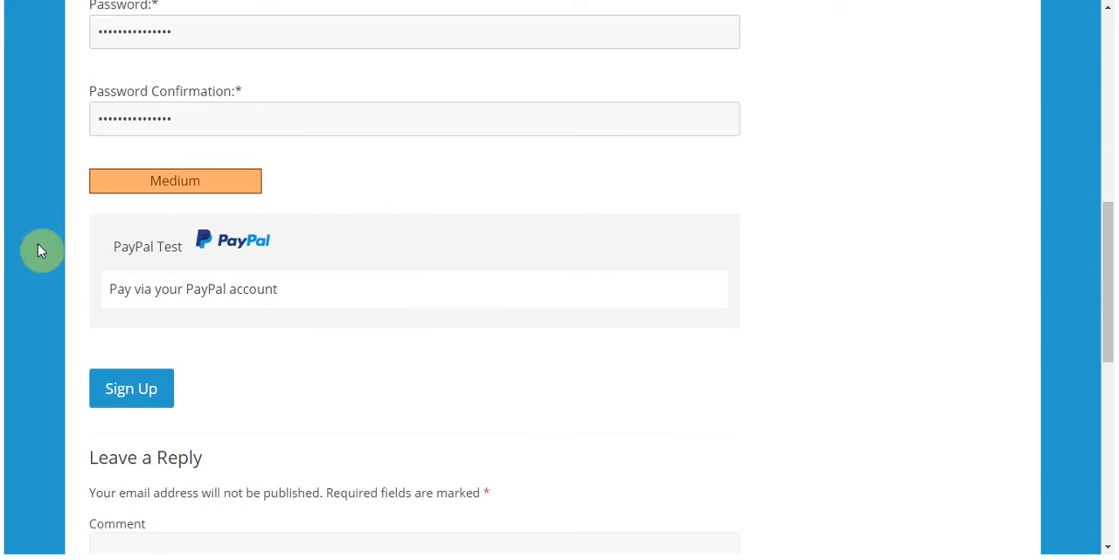
{"action": "left_click", "coordinate": [140, 388]}
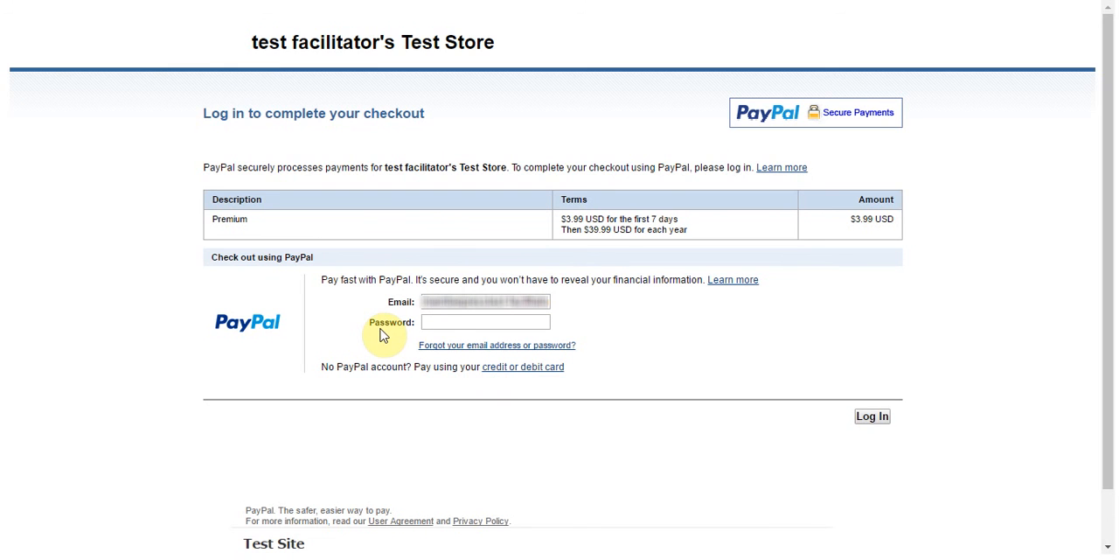
Step: Log in as the sandbox test buyer and approve the $3.99 Premium payment
{"action": "left_click", "coordinate": [883, 417]}
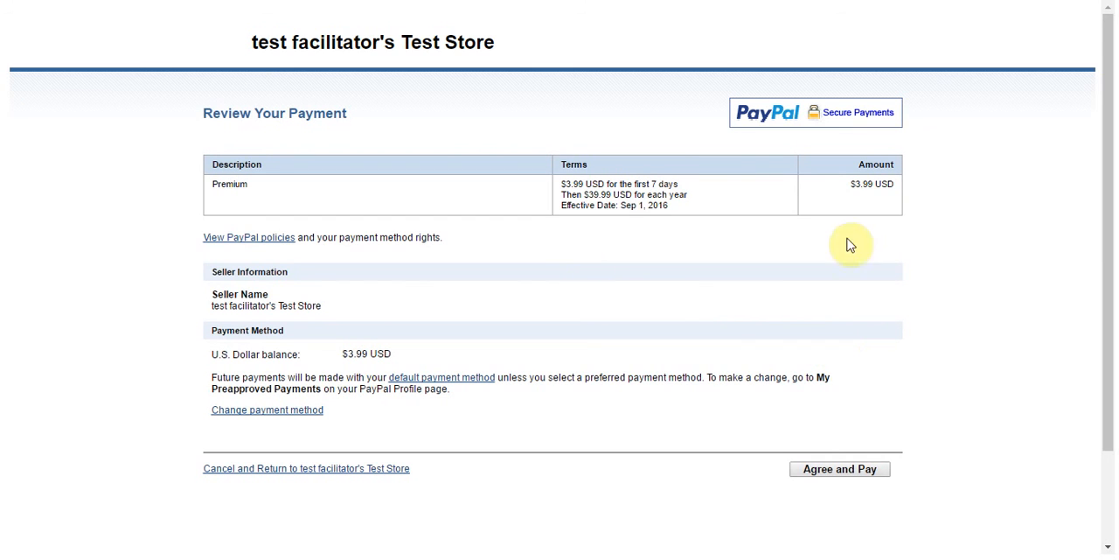
{"action": "left_click", "coordinate": [830, 471]}
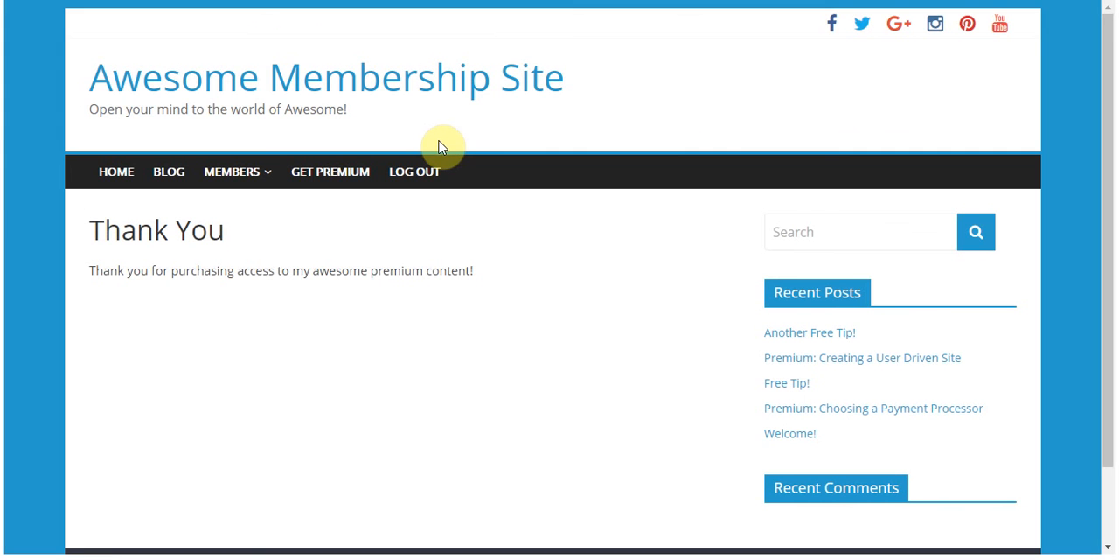
{"action": "mouse_move", "coordinate": [237, 171]}
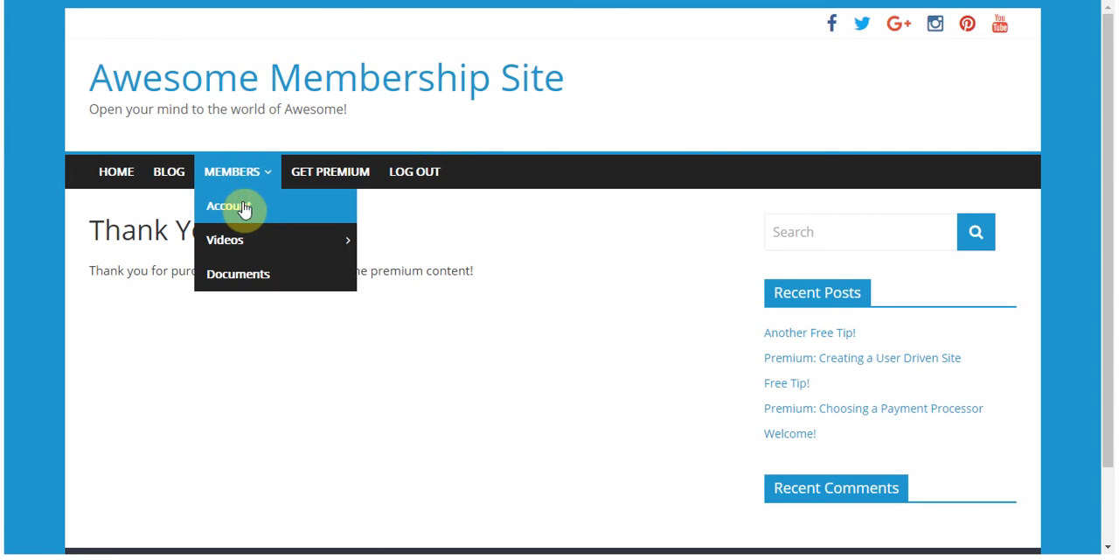
Step: View the member account's active Premium subscription and completed $3.99 payment, then return to MemberPress admin
{"action": "left_click", "coordinate": [245, 206]}
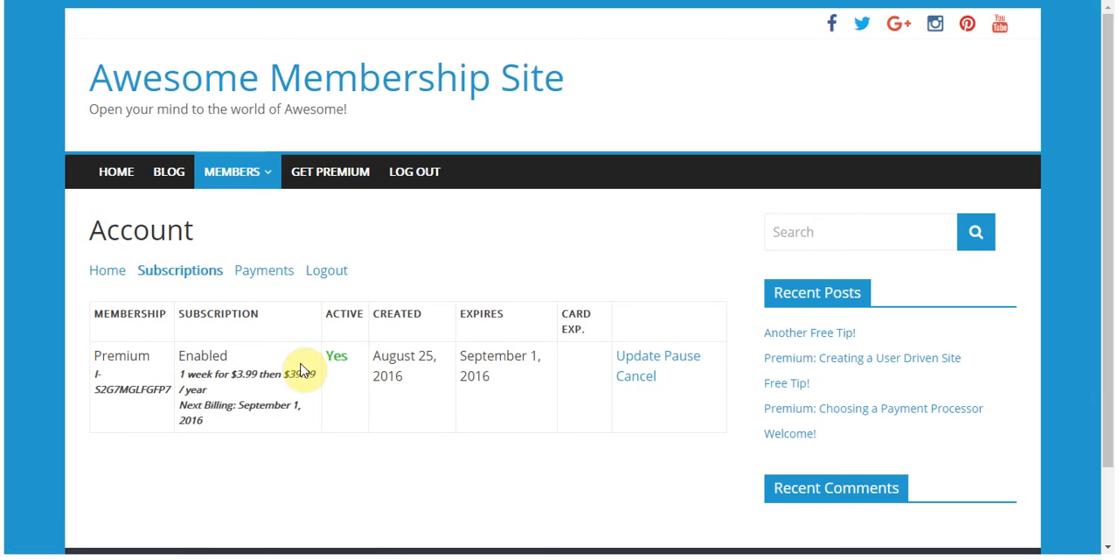
{"action": "left_click", "coordinate": [264, 270]}
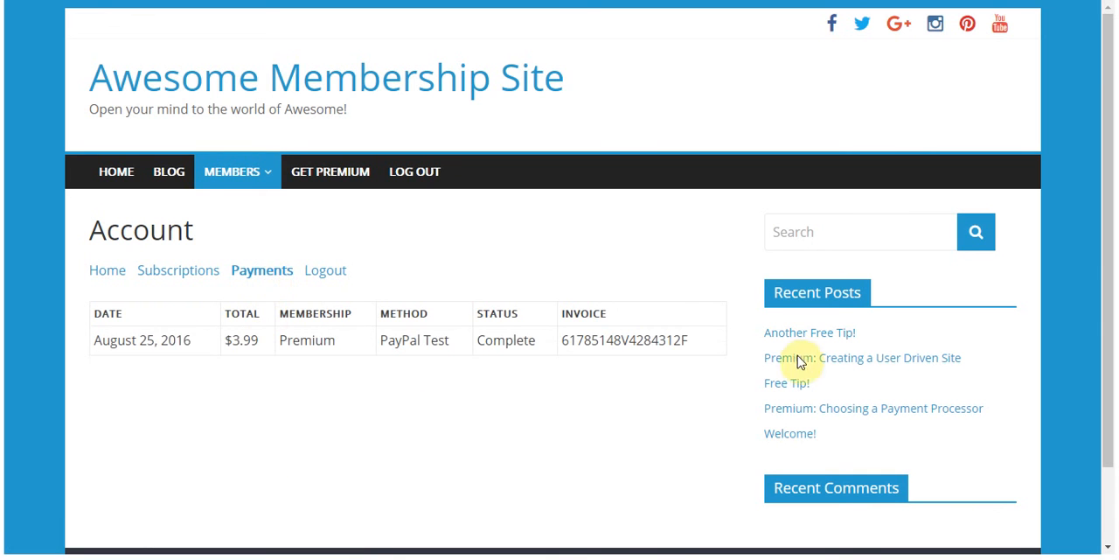
{"action": "mouse_move", "coordinate": [560, 551]}
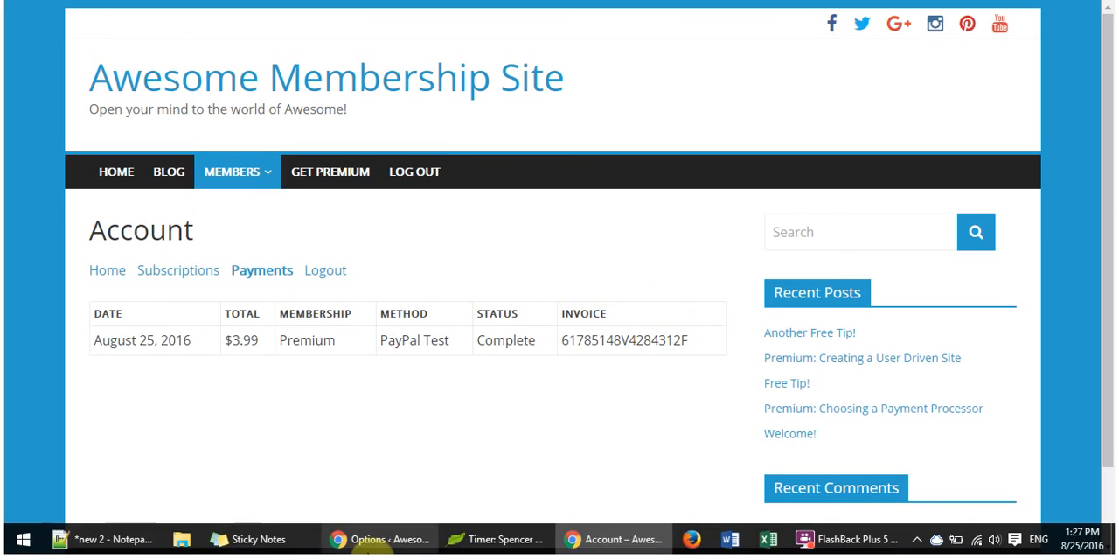
{"action": "left_click", "coordinate": [376, 538]}
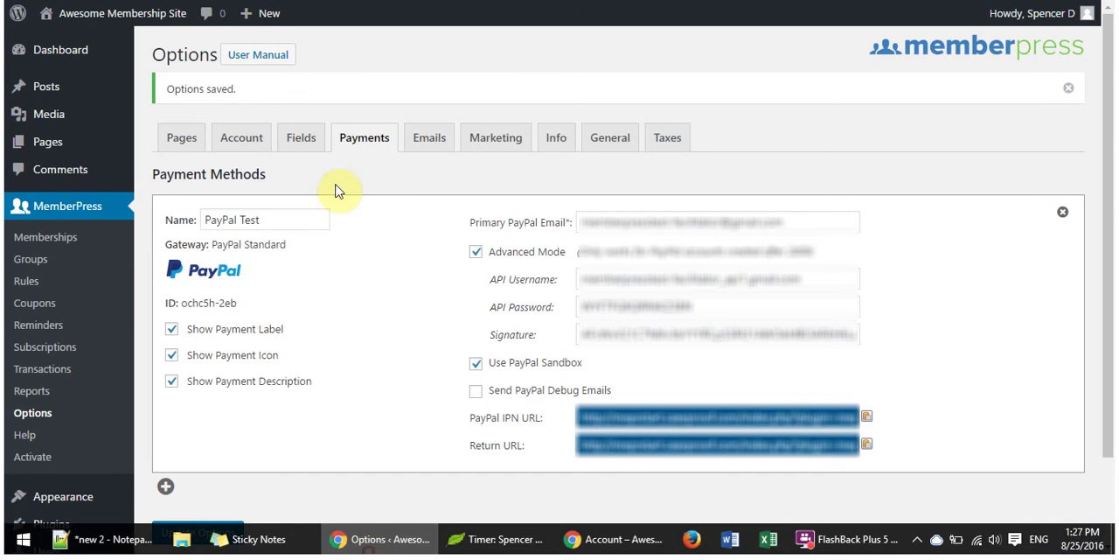
Step: View the Premium subscription in MemberPress Subscriptions and its completed $3.99 PayPal Test transaction
{"action": "left_click", "coordinate": [44, 346]}
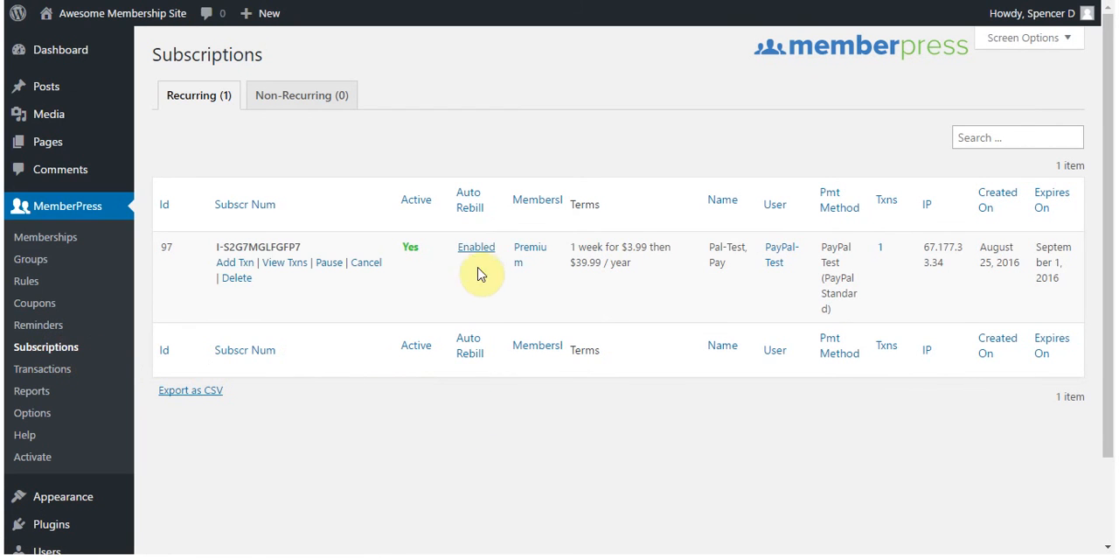
{"action": "mouse_move", "coordinate": [262, 254]}
{"action": "left_click", "coordinate": [285, 262]}
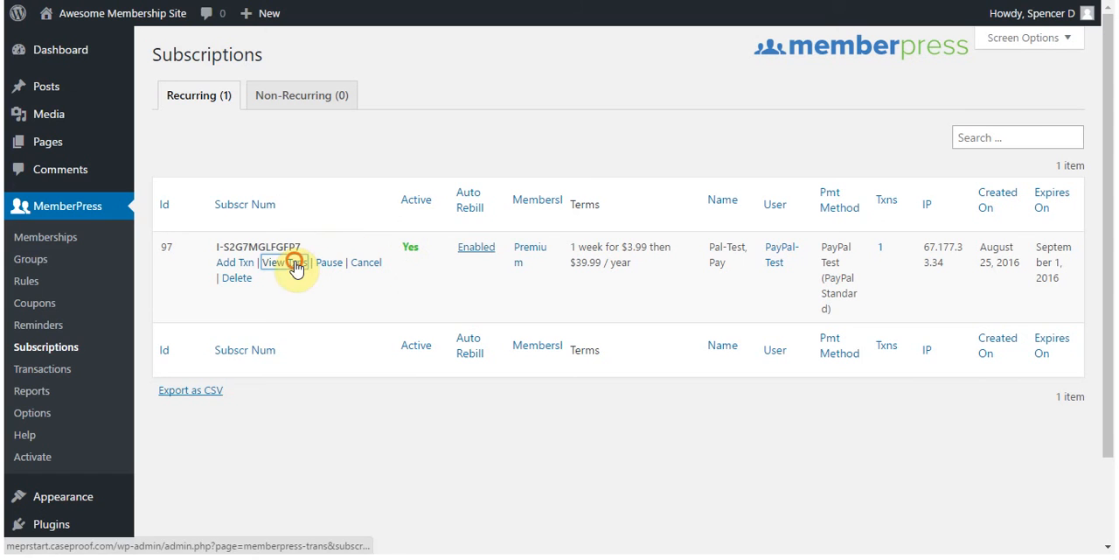